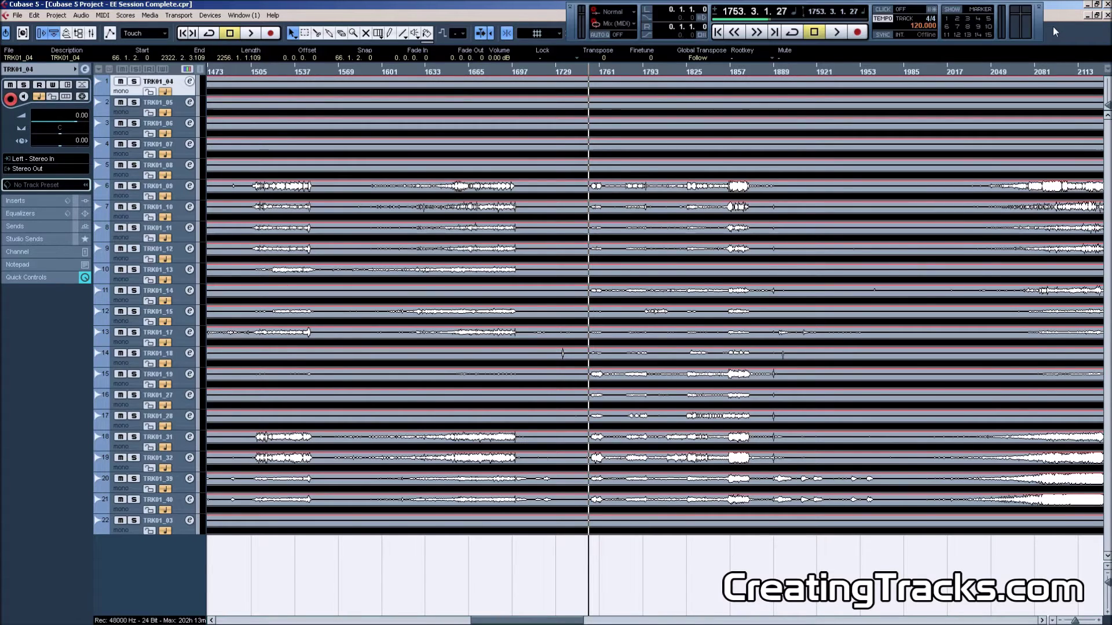
Look through all the track channels in the mixer and close it
{"action": "key", "text": "F3"}
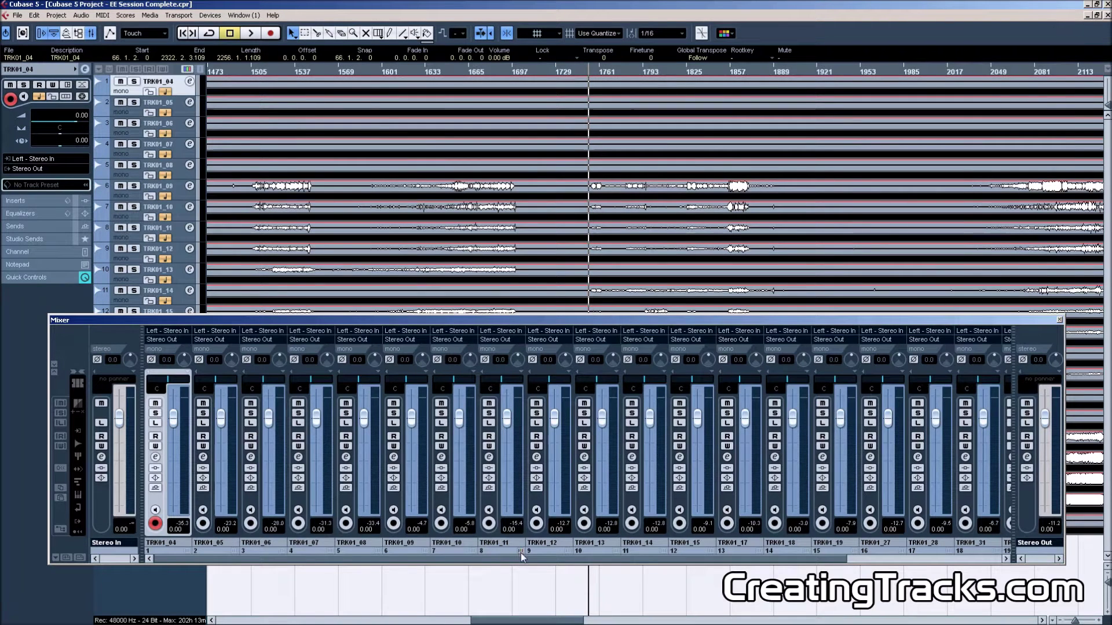
{"action": "left_click_drag", "start_coordinate": [524, 560], "coordinate": [713, 579]}
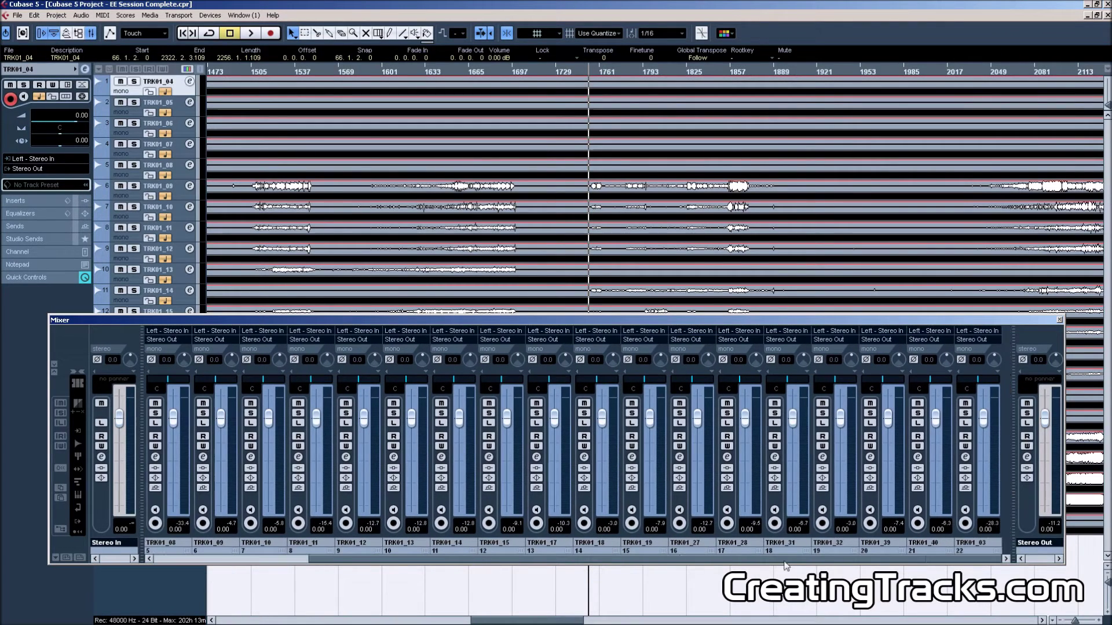
{"action": "key", "text": "F3"}
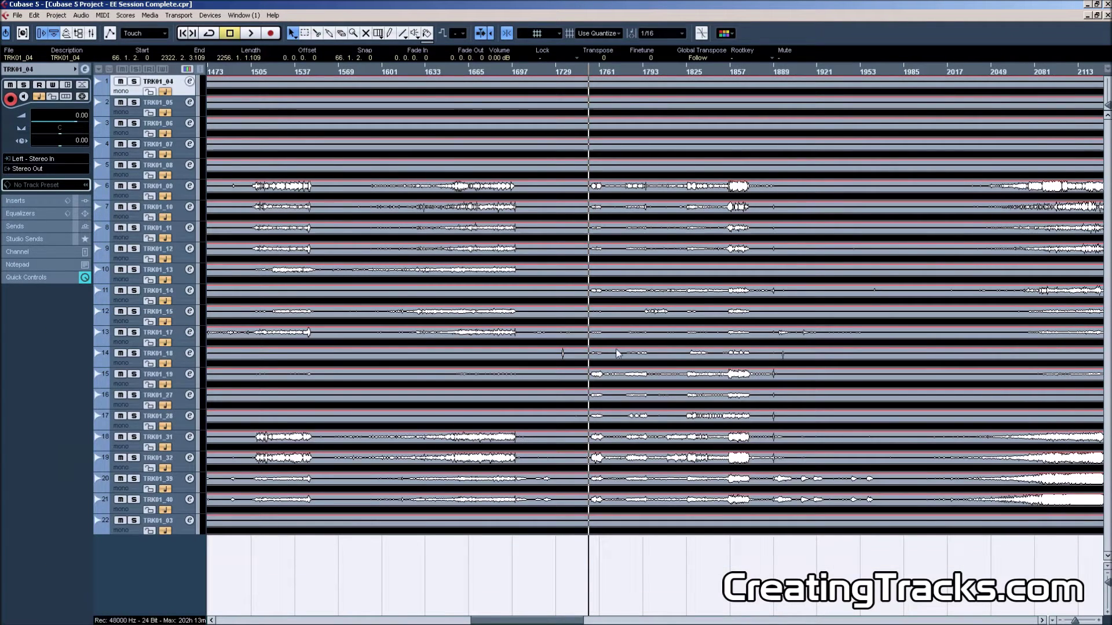
Play back around the song's start and split the events on all tracks at position 1753.2.3.0
{"action": "left_click_drag", "start_coordinate": [530, 621], "coordinate": [542, 587]}
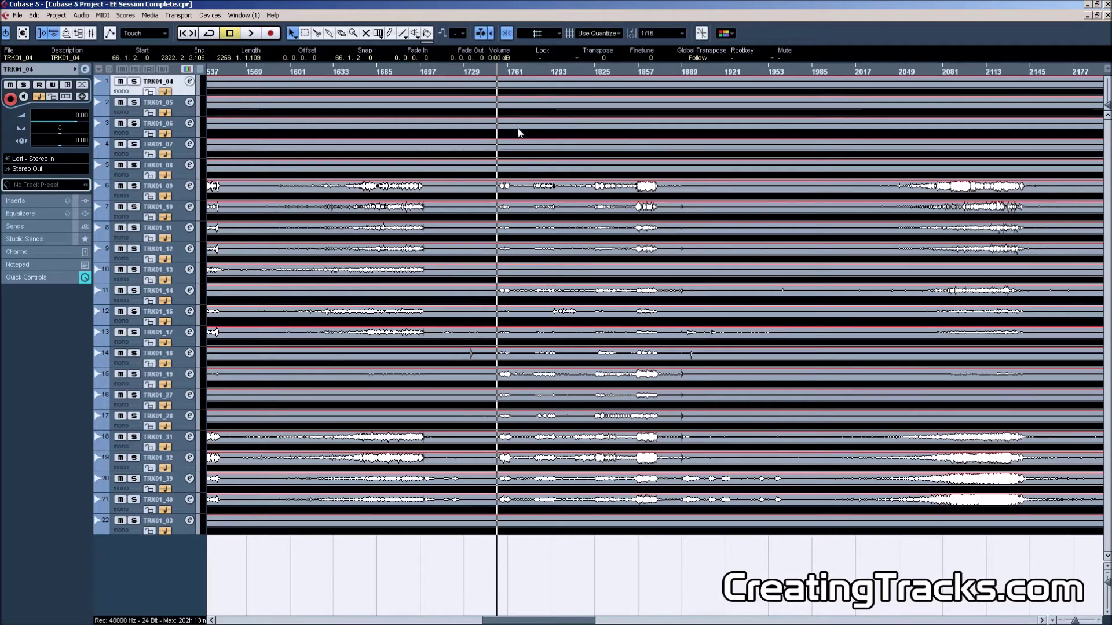
{"action": "key", "text": "space"}
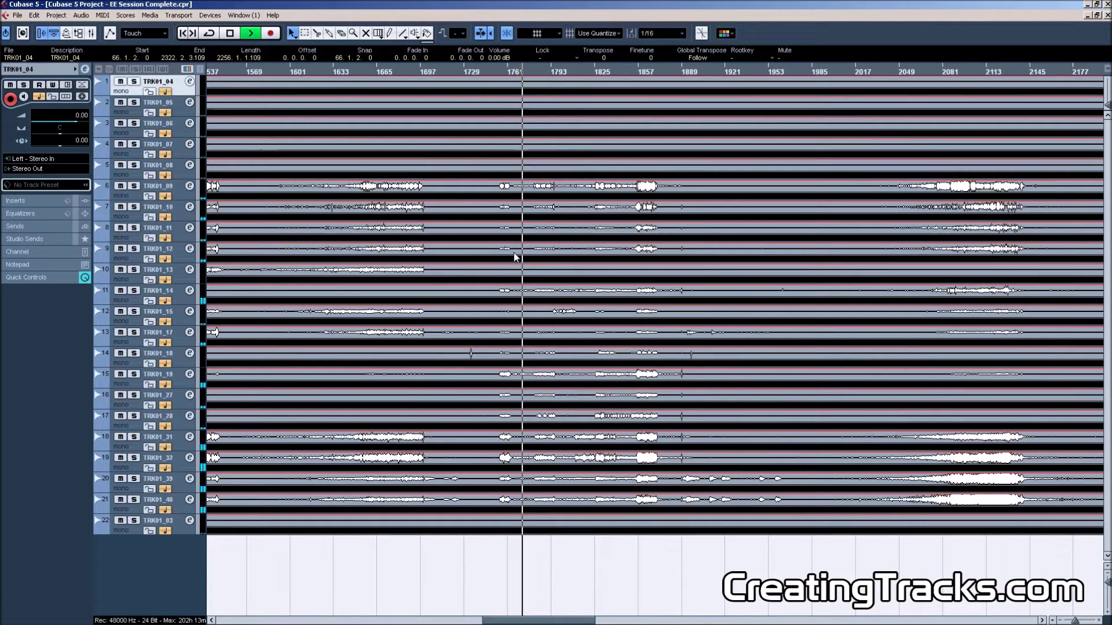
{"action": "key", "text": "space"}
{"action": "left_click_drag", "start_coordinate": [498, 74], "coordinate": [489, 127]}
{"action": "right_click", "coordinate": [647, 226]}
{"action": "left_click", "coordinate": [645, 227]}
{"action": "left_click", "coordinate": [589, 72]}
{"action": "key", "text": "space"}
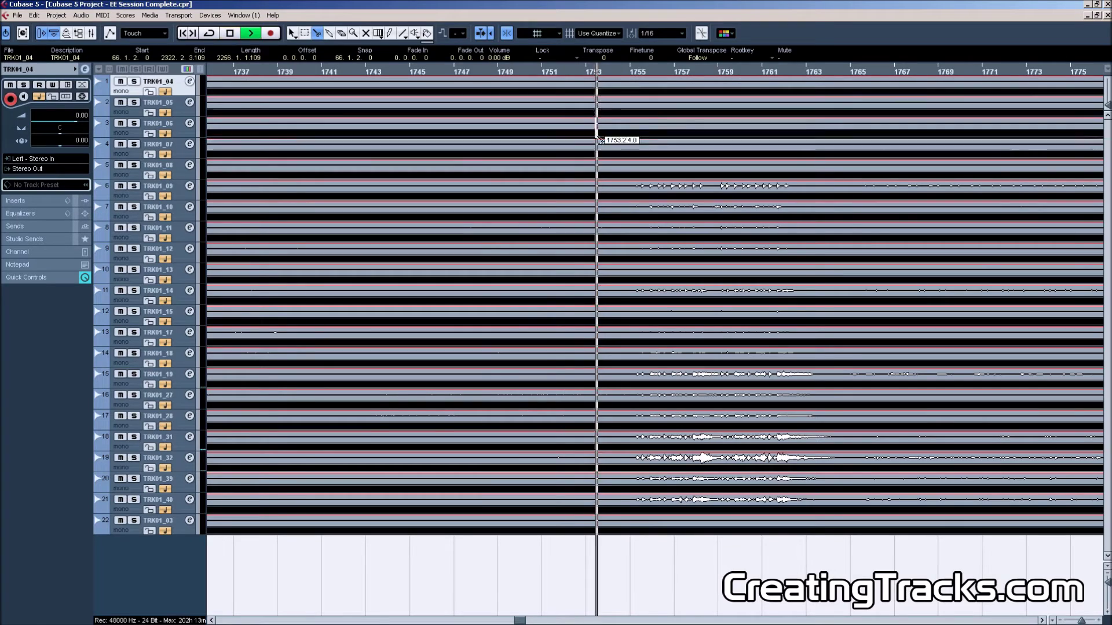
{"action": "left_click", "coordinate": [596, 330]}
{"action": "key", "text": "space"}
{"action": "key", "text": "1"}
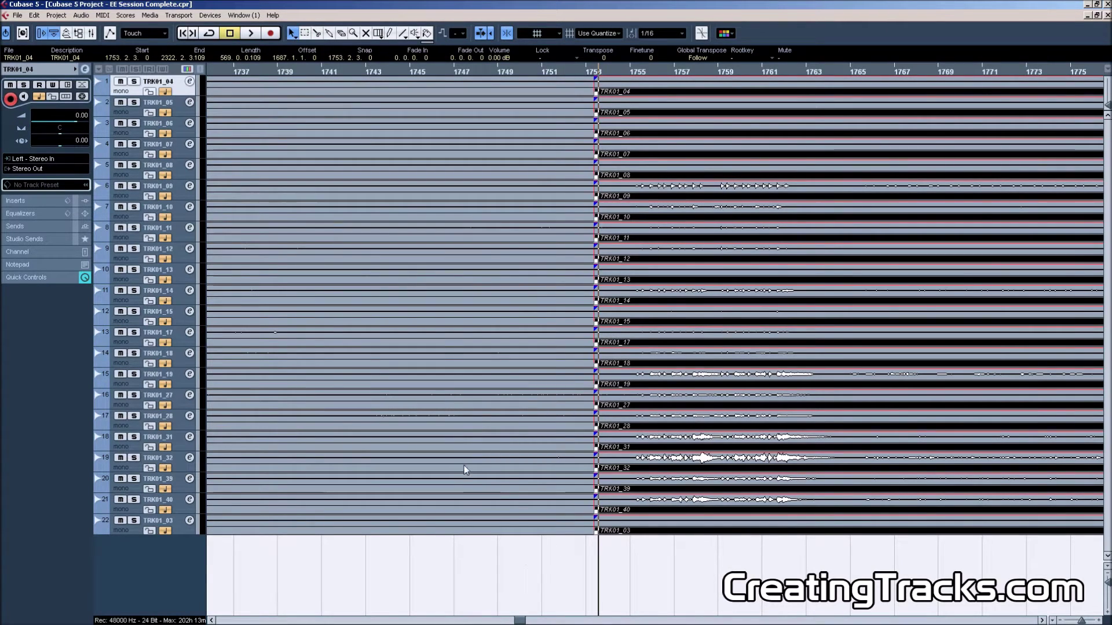
Delete the events before the cut on all tracks
{"action": "left_click_drag", "start_coordinate": [544, 566], "coordinate": [479, 309]}
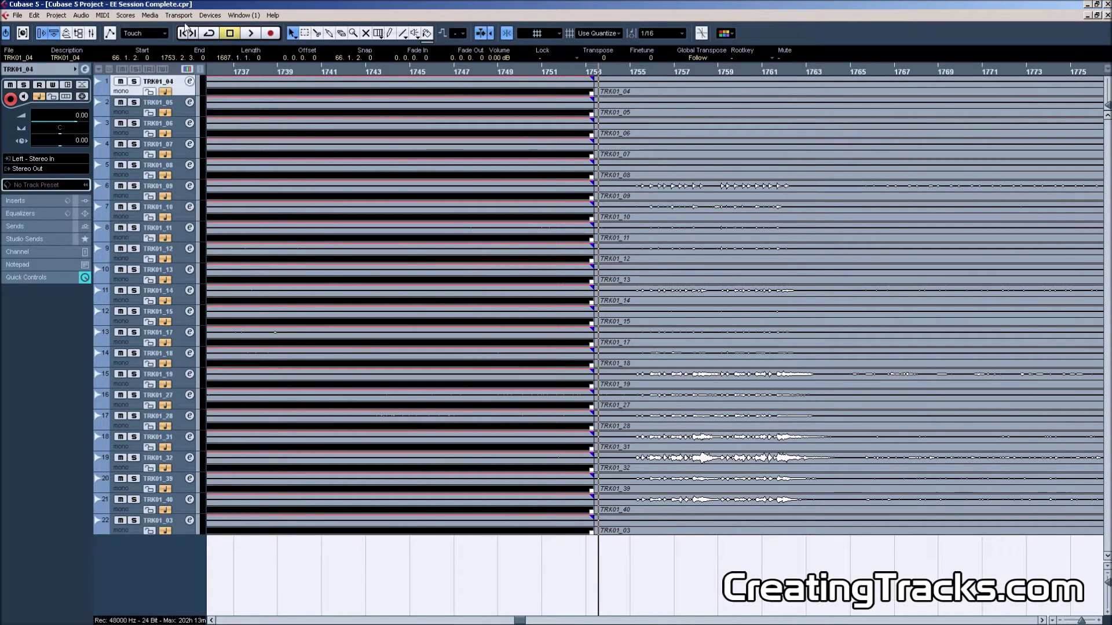
{"action": "key", "text": "Delete"}
{"action": "left_click_drag", "start_coordinate": [571, 65], "coordinate": [561, 52]}
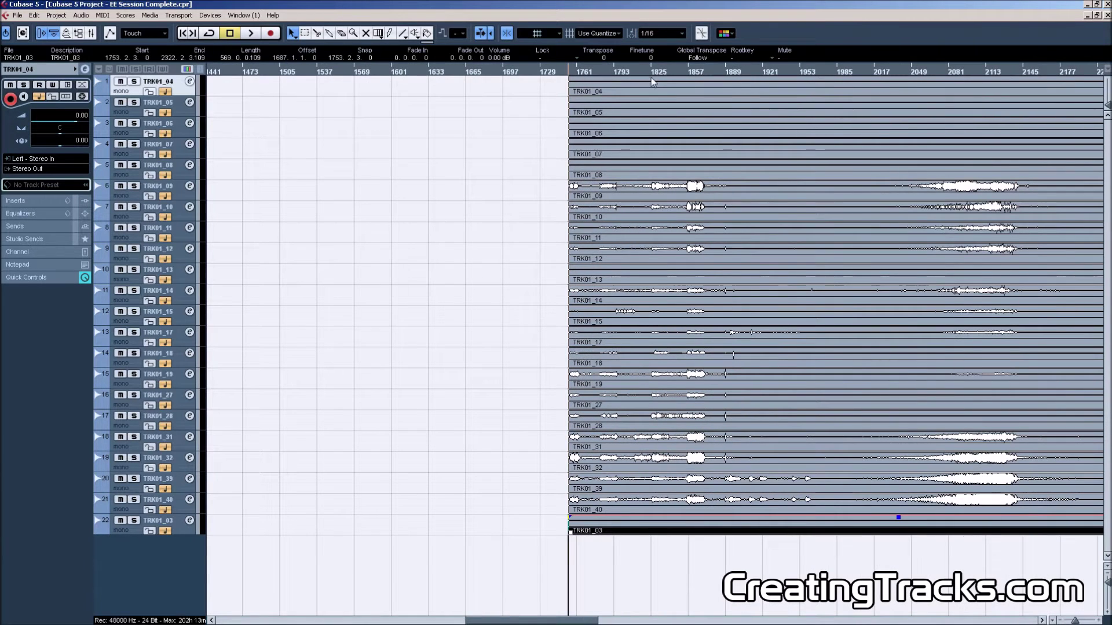
Listen through the material from about bar 1869 onward to find where the song ends, and stop playback
{"action": "left_click", "coordinate": [693, 71]}
{"action": "left_click_drag", "start_coordinate": [693, 71], "coordinate": [741, 87]}
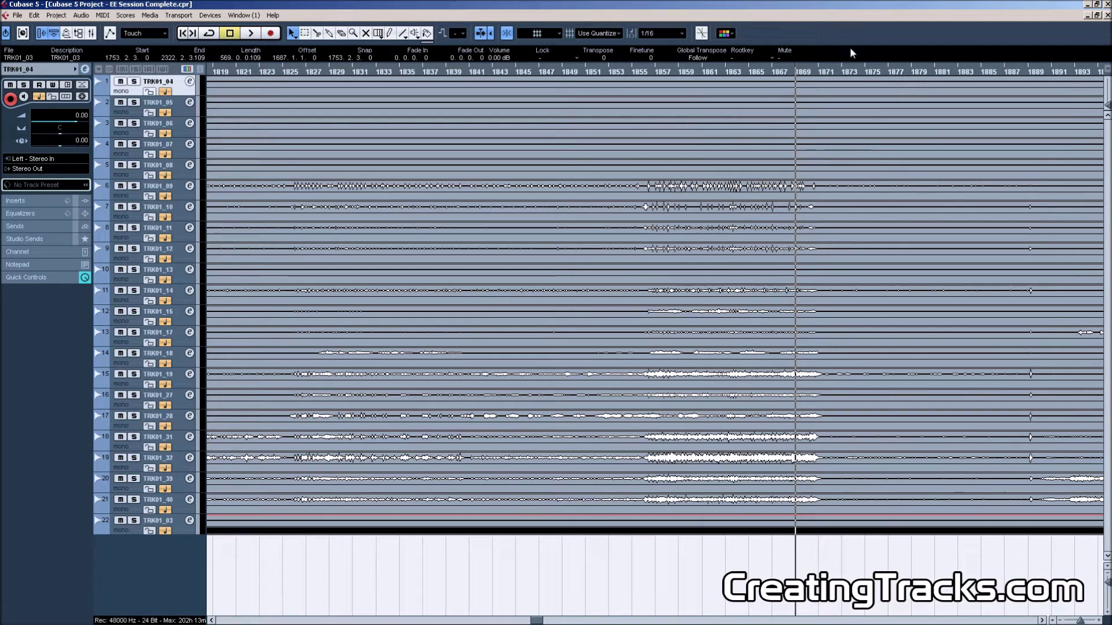
{"action": "key", "text": "space"}
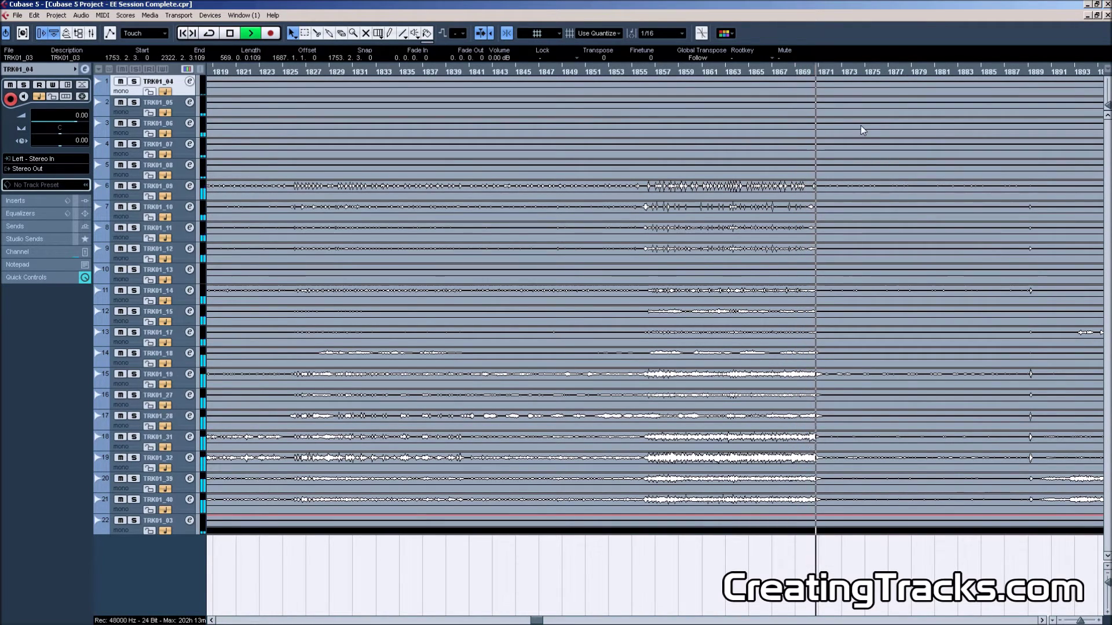
{"action": "scroll", "coordinate": [774, 247], "scroll_direction": "right", "scroll_amount": 5}
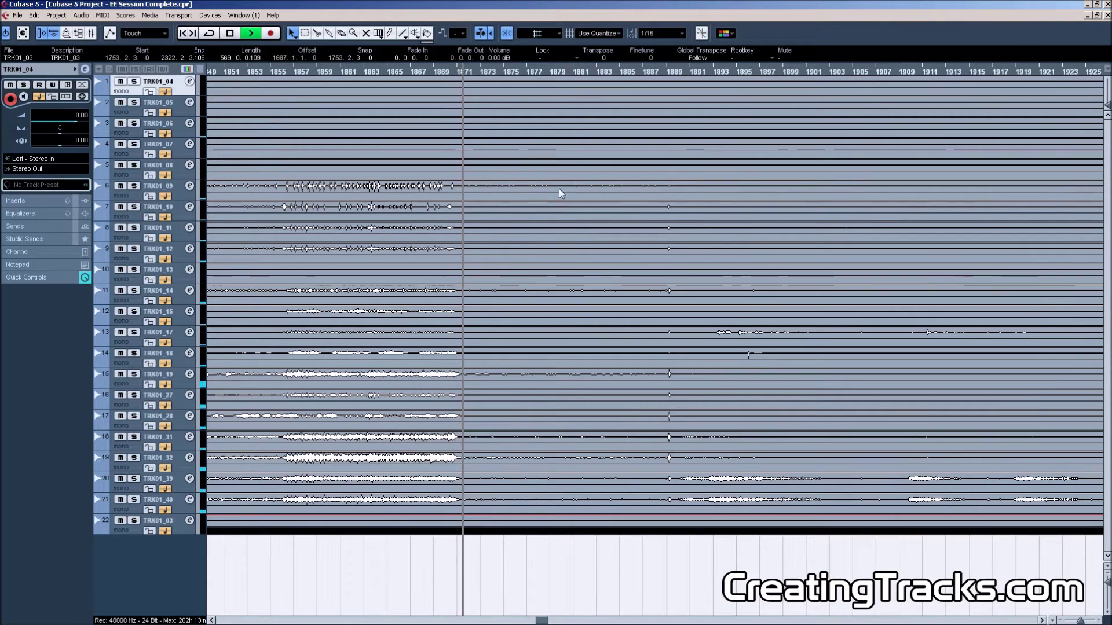
{"action": "left_click", "coordinate": [584, 70]}
{"action": "scroll", "coordinate": [599, 106], "scroll_direction": "right", "scroll_amount": 3}
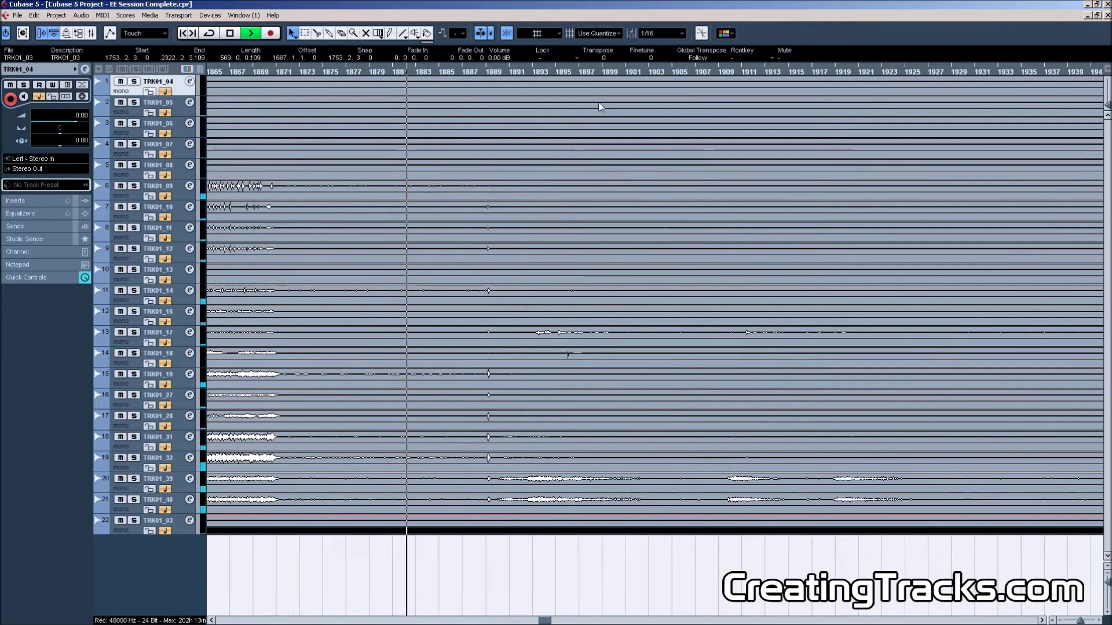
{"action": "scroll", "coordinate": [571, 70], "scroll_direction": "down", "scroll_amount": 3}
{"action": "left_click", "coordinate": [621, 69]}
{"action": "left_click", "coordinate": [573, 73]}
{"action": "left_click", "coordinate": [548, 70]}
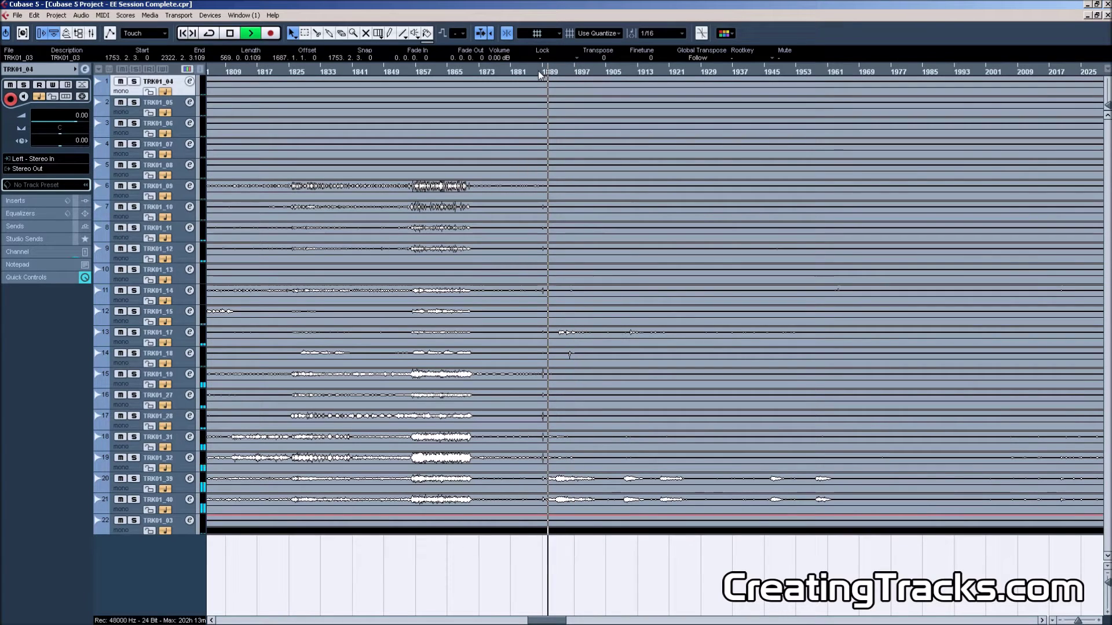
{"action": "left_click", "coordinate": [535, 70]}
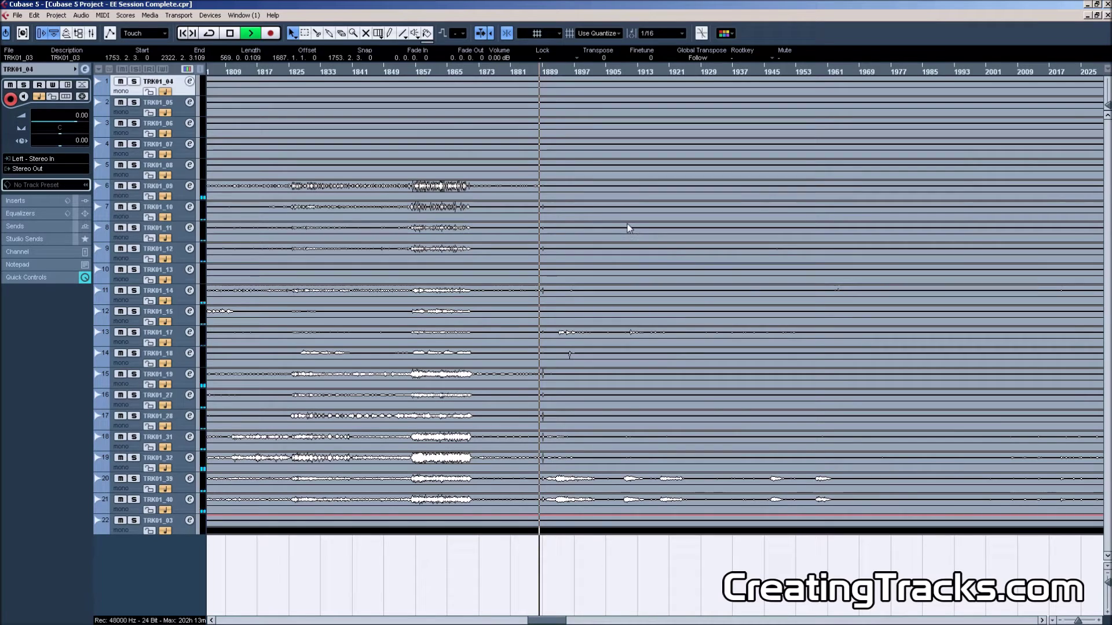
{"action": "key", "text": "F3"}
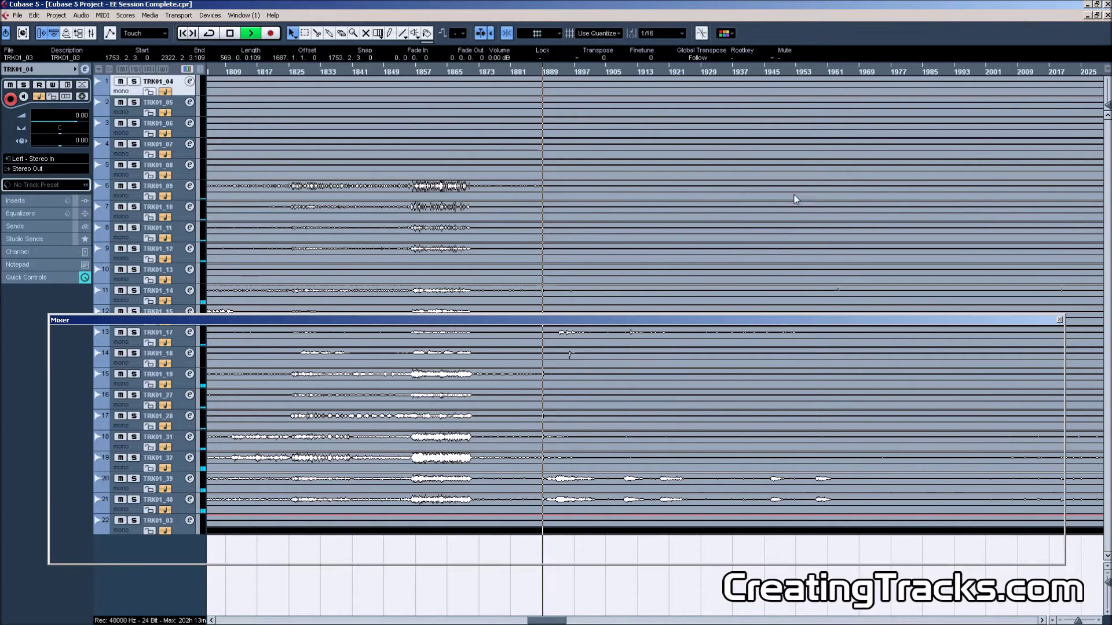
{"action": "key", "text": "F3"}
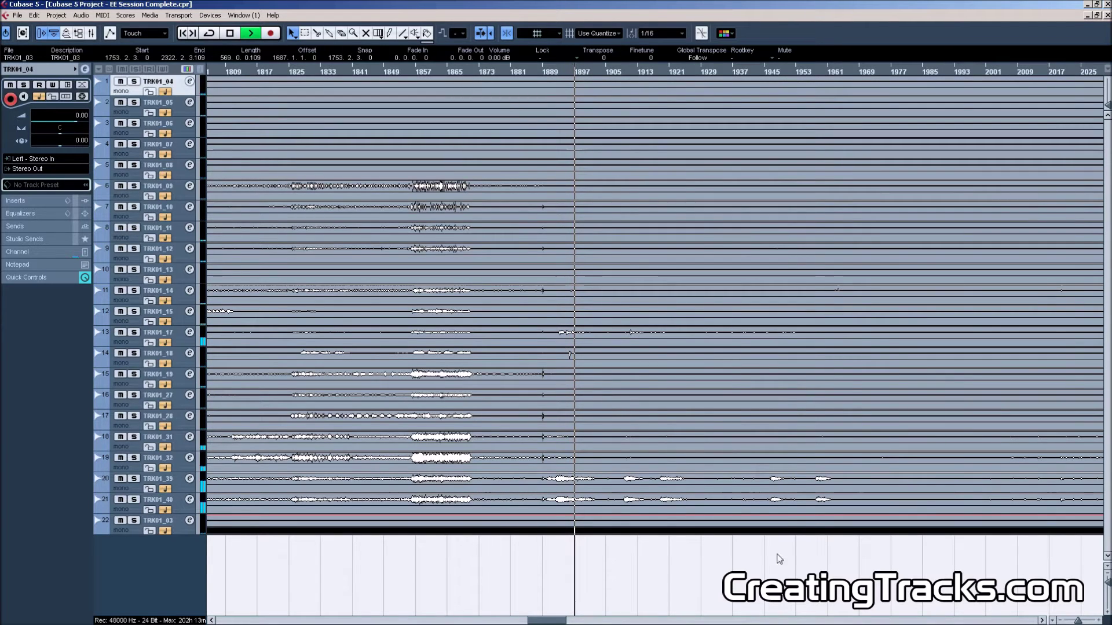
{"action": "key", "text": "space"}
Split the events on all tracks at position 1907.1.2.0 and delete everything after the cut
{"action": "left_click", "coordinate": [603, 555]}
{"action": "key", "text": "ctrl+a"}
{"action": "right_click", "coordinate": [585, 152]}
{"action": "left_click", "coordinate": [610, 154]}
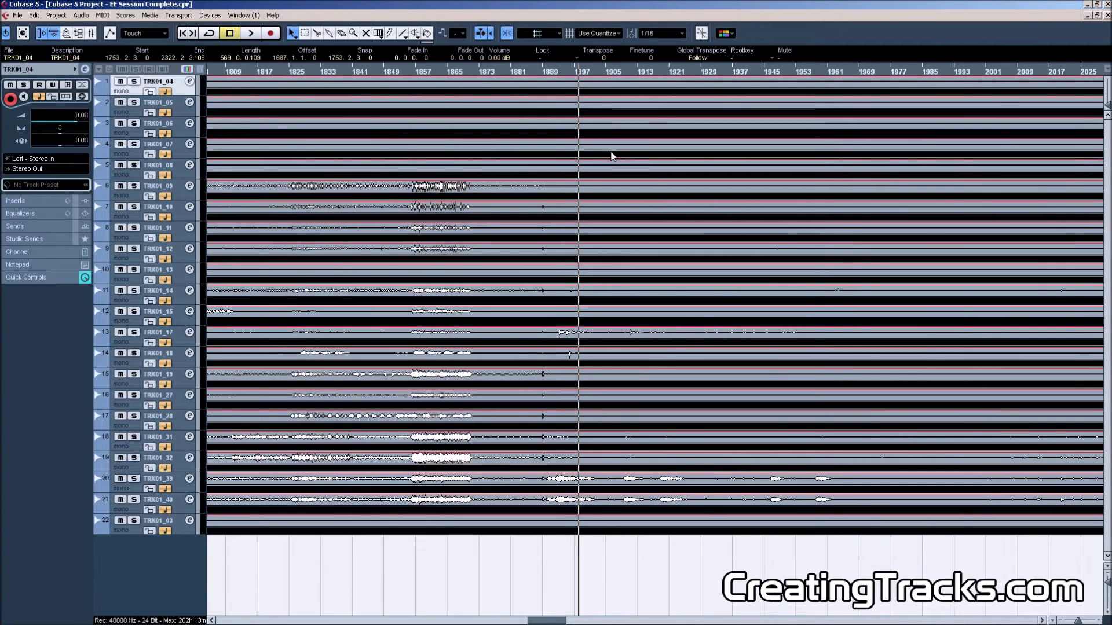
{"action": "left_click", "coordinate": [614, 207]}
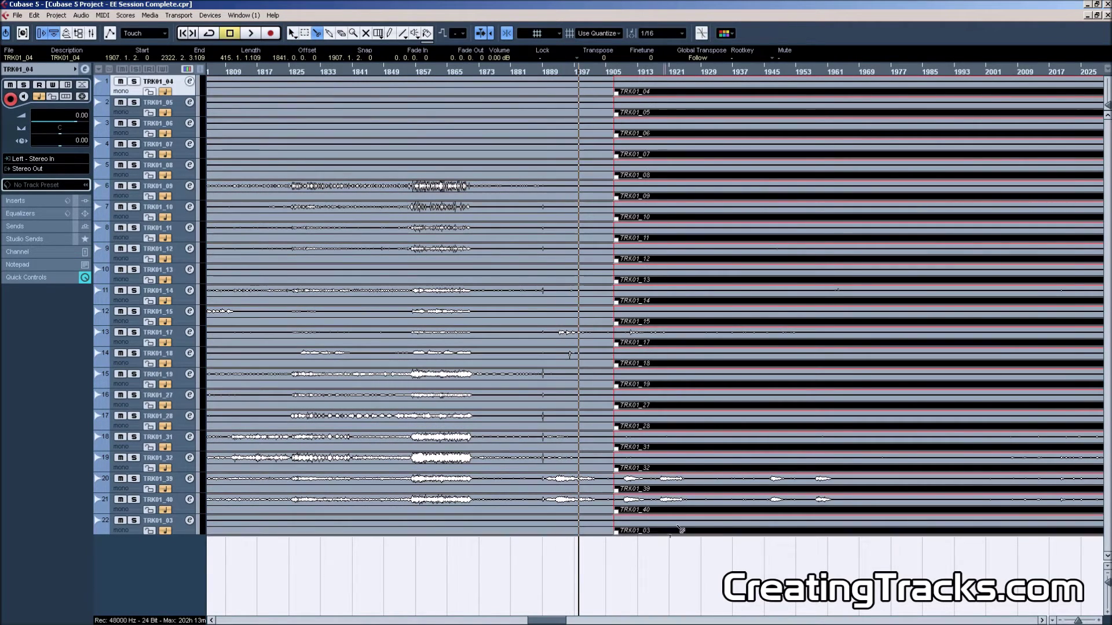
{"action": "key", "text": "1"}
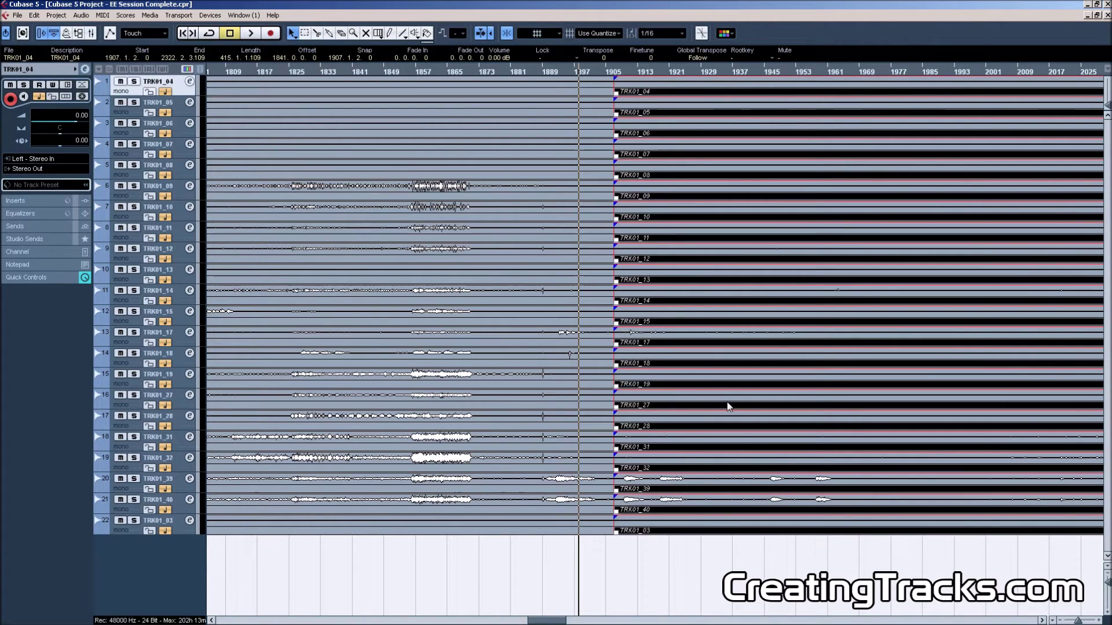
{"action": "key", "text": "Delete"}
Set the locator range around the trimmed events, from about bar 1753 to bar 1907
{"action": "left_click_drag", "start_coordinate": [653, 573], "coordinate": [390, 64]}
{"action": "scroll", "coordinate": [700, 231], "scroll_direction": "left", "scroll_amount": 5}
{"action": "scroll", "coordinate": [701, 231], "scroll_direction": "right", "scroll_amount": 3}
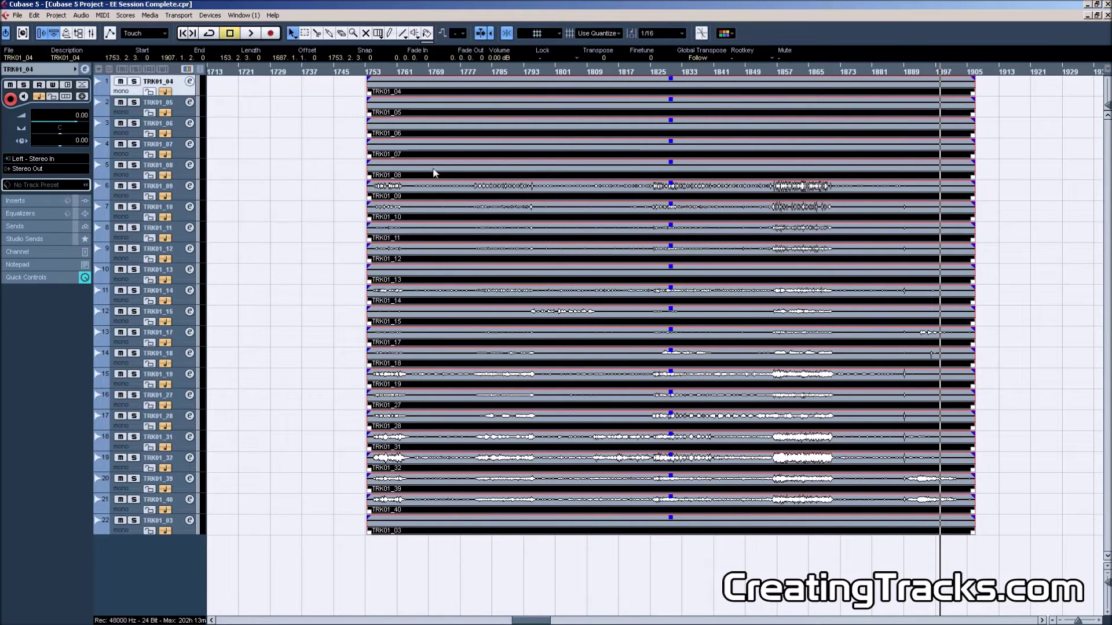
{"action": "left_click_drag", "start_coordinate": [369, 71], "coordinate": [979, 71]}
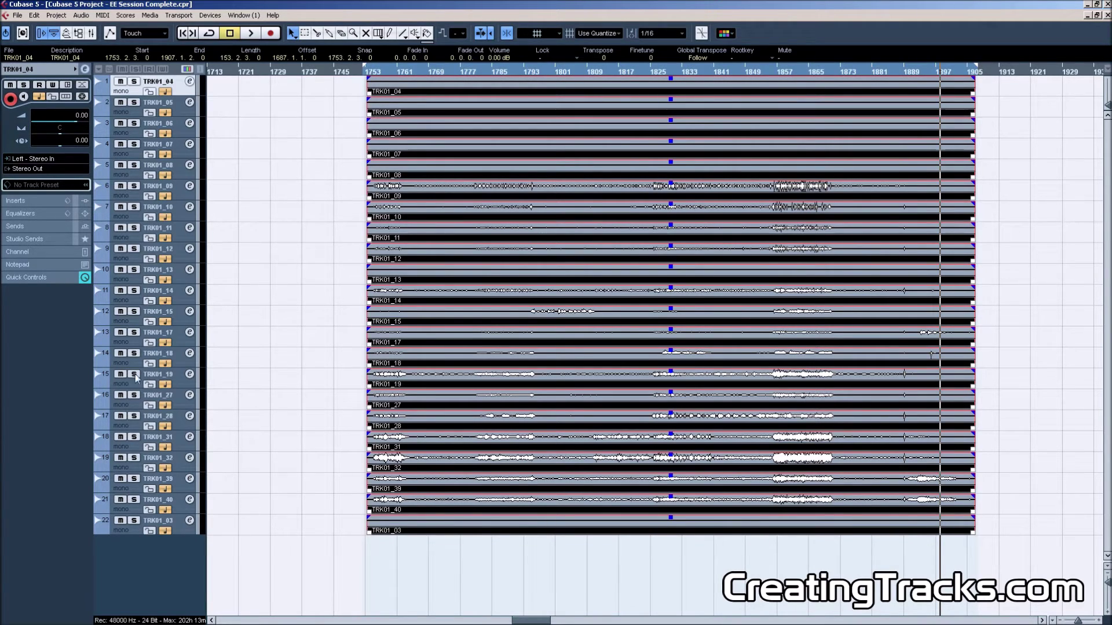
Set up an audio mixdown export with a 44.100 kHz sample rate and 16 Bit depth
{"action": "left_click", "coordinate": [19, 16]}
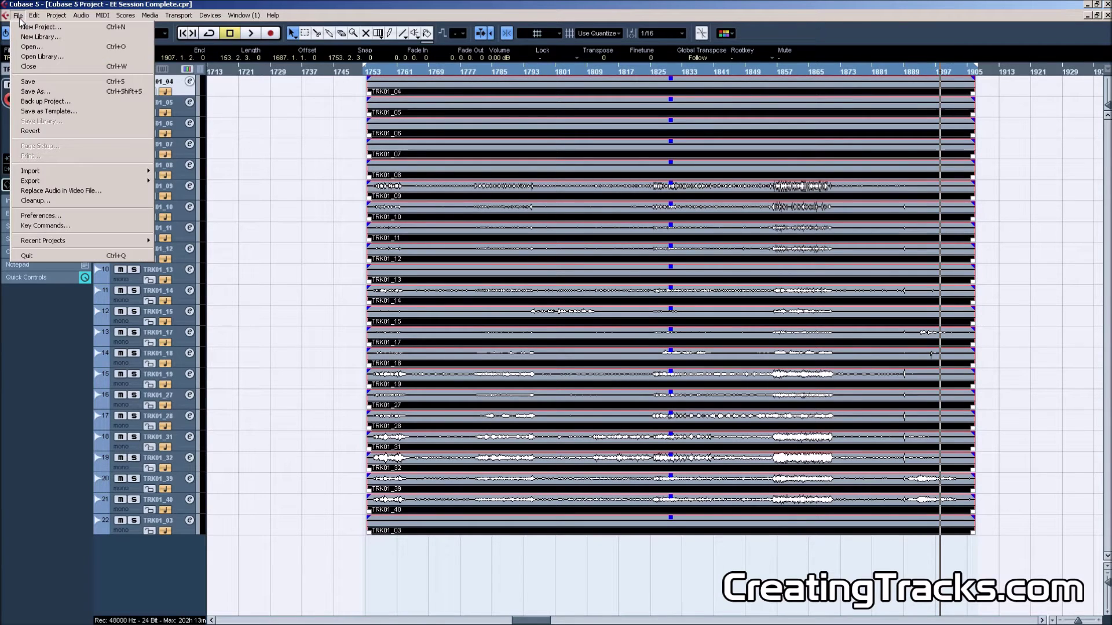
{"action": "mouse_move", "coordinate": [48, 184]}
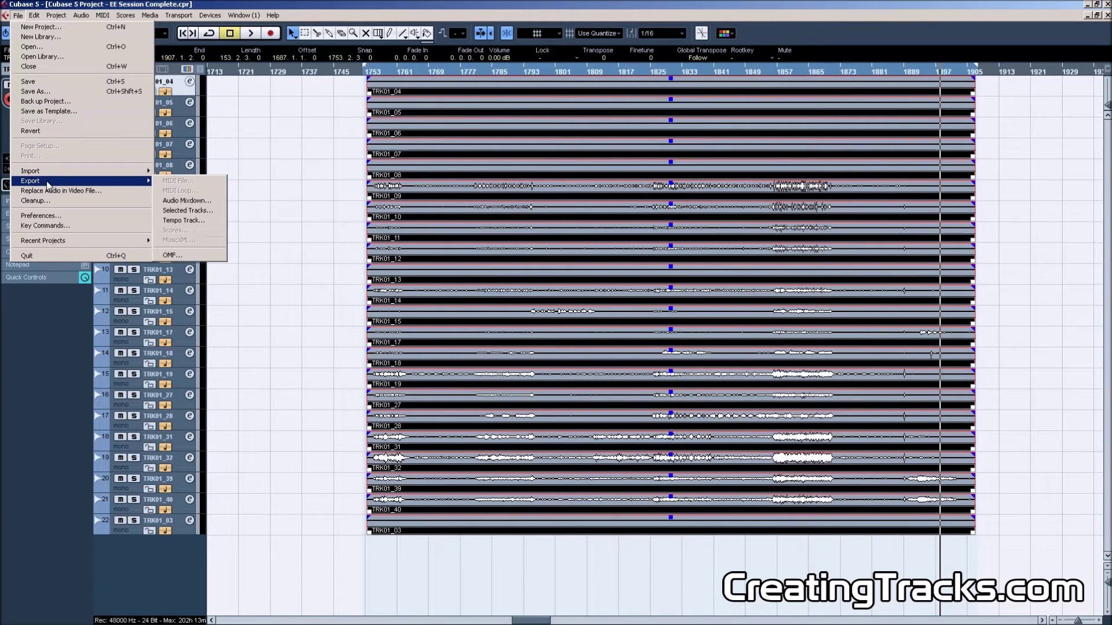
{"action": "left_click", "coordinate": [183, 201]}
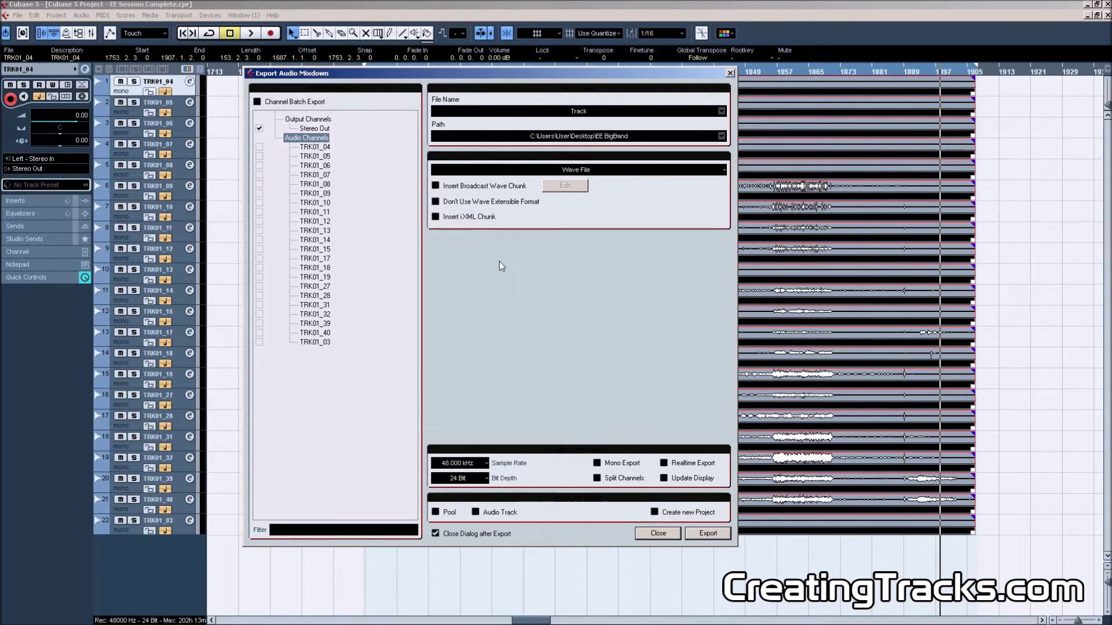
{"action": "left_click", "coordinate": [478, 460]}
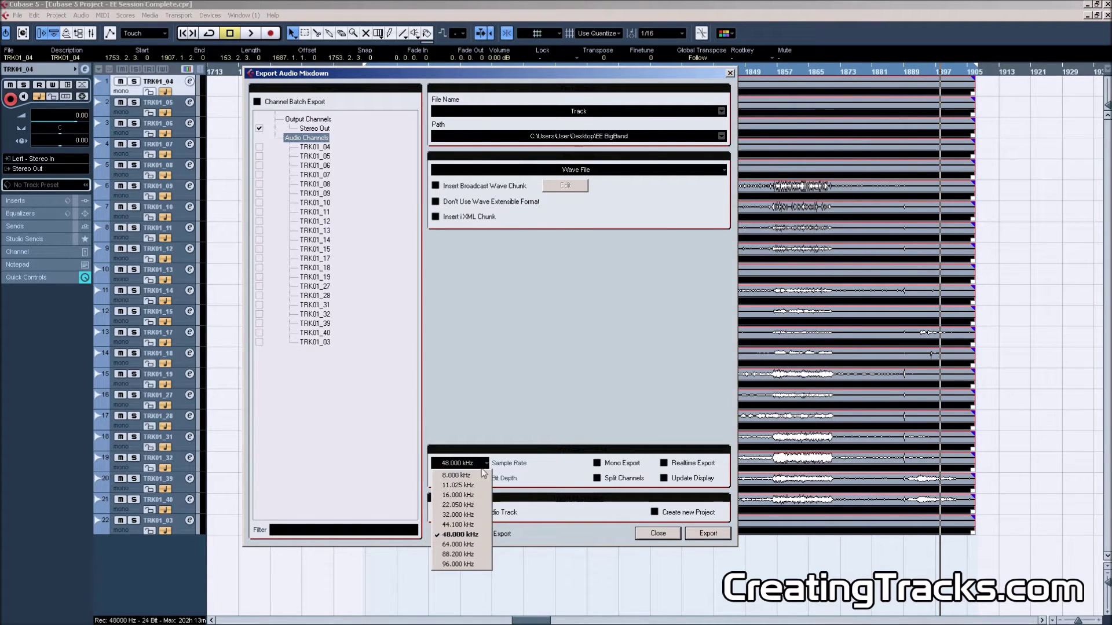
{"action": "left_click", "coordinate": [471, 499]}
{"action": "left_click", "coordinate": [469, 479]}
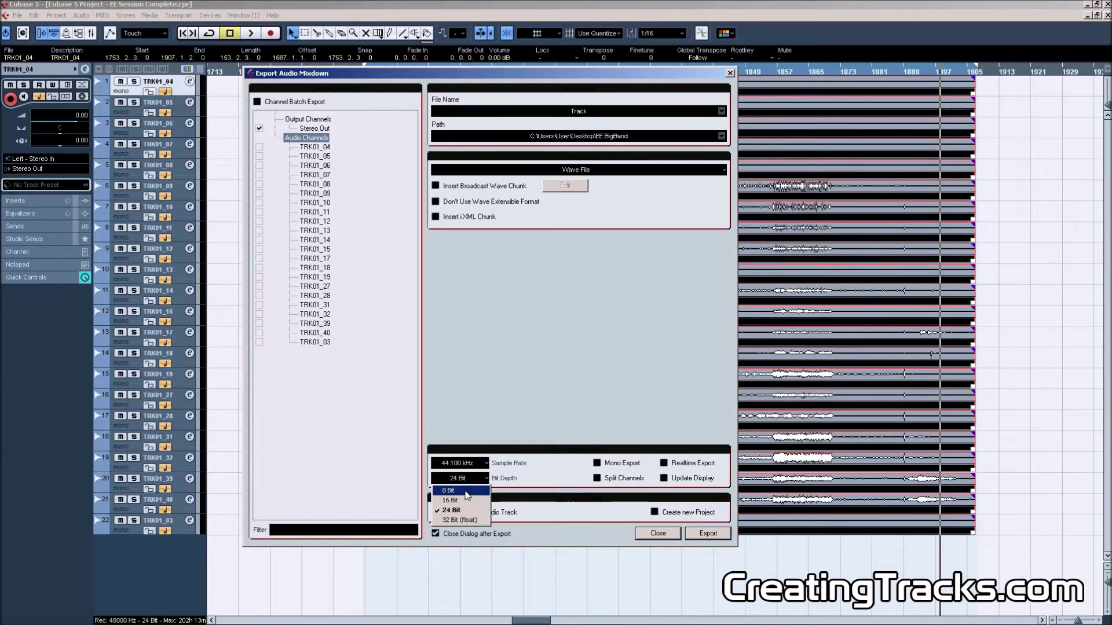
{"action": "left_click", "coordinate": [457, 490]}
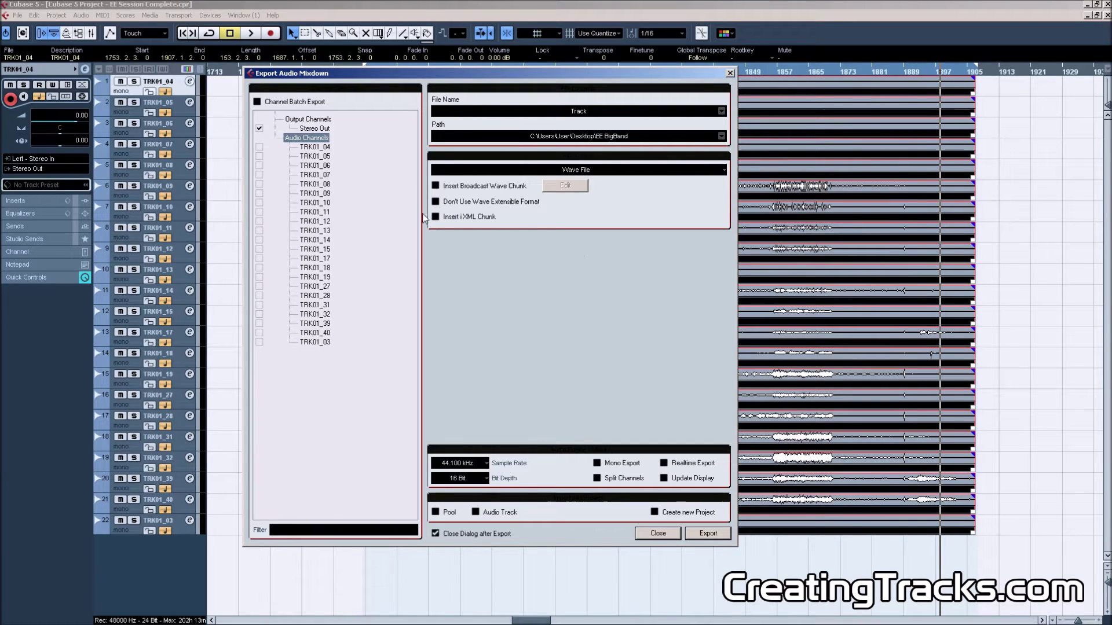
Enable Channel Batch Export, exclude the Stereo Out channel and export all the audio channels
{"action": "left_click", "coordinate": [257, 102]}
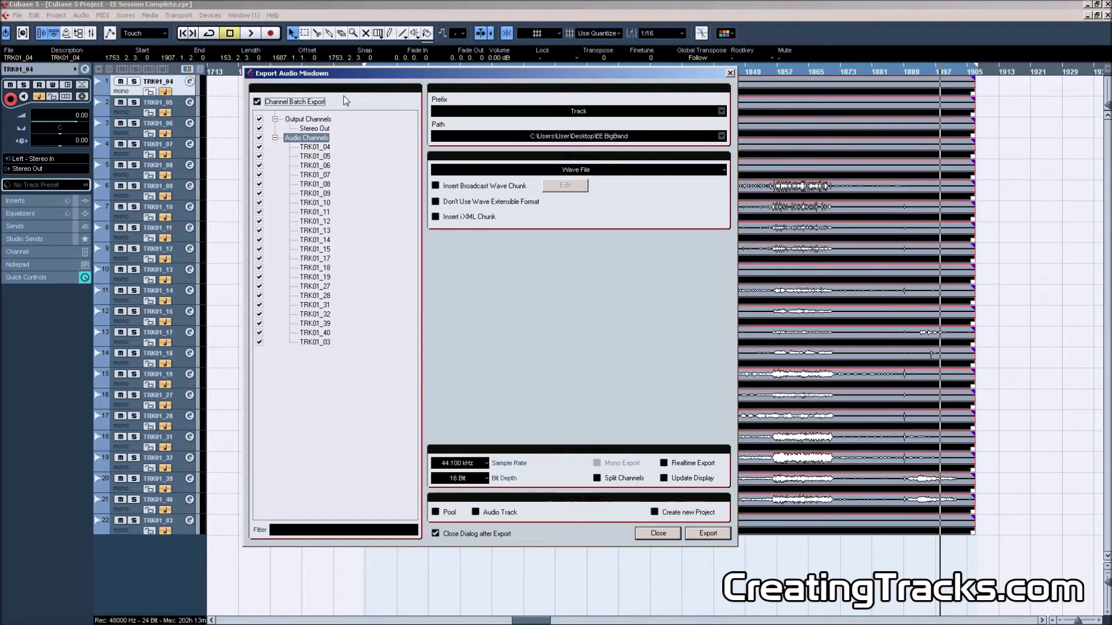
{"action": "left_click", "coordinate": [260, 128]}
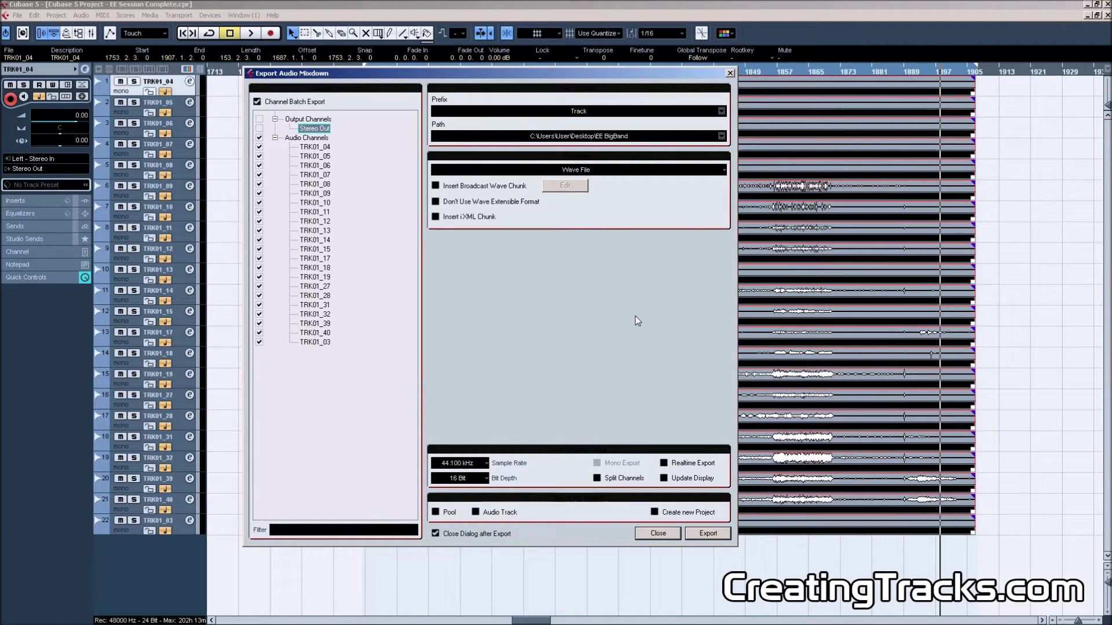
{"action": "left_click", "coordinate": [707, 533]}
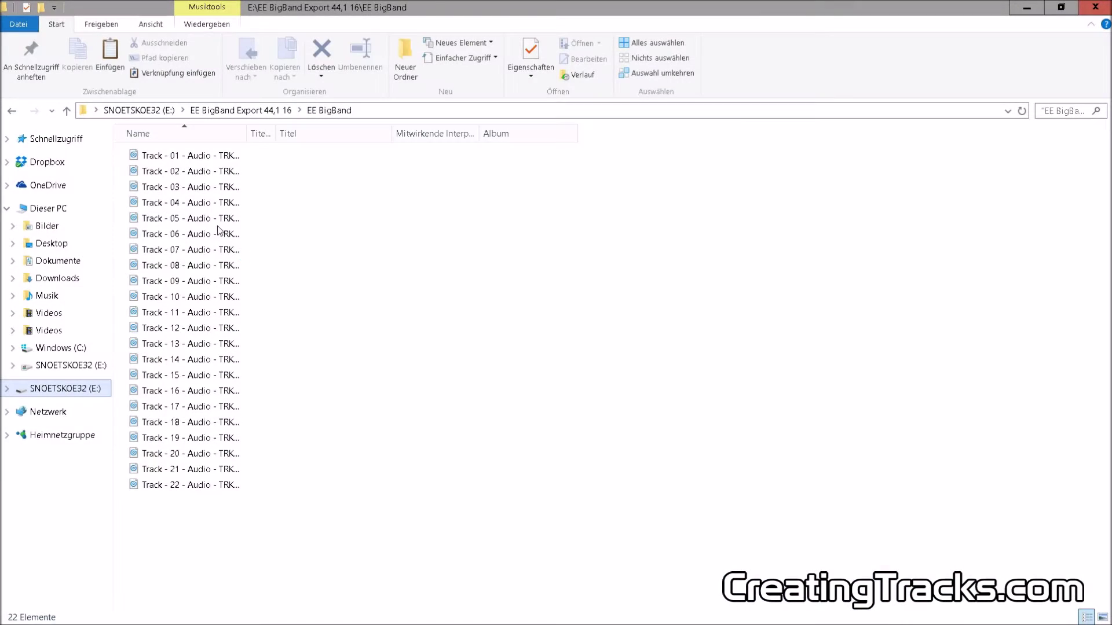
In File Explorer, widen the name column and select all the exported track files in the EE BigBand folder
{"action": "left_click_drag", "start_coordinate": [247, 139], "coordinate": [322, 138]}
{"action": "key", "text": "ctrl+a"}
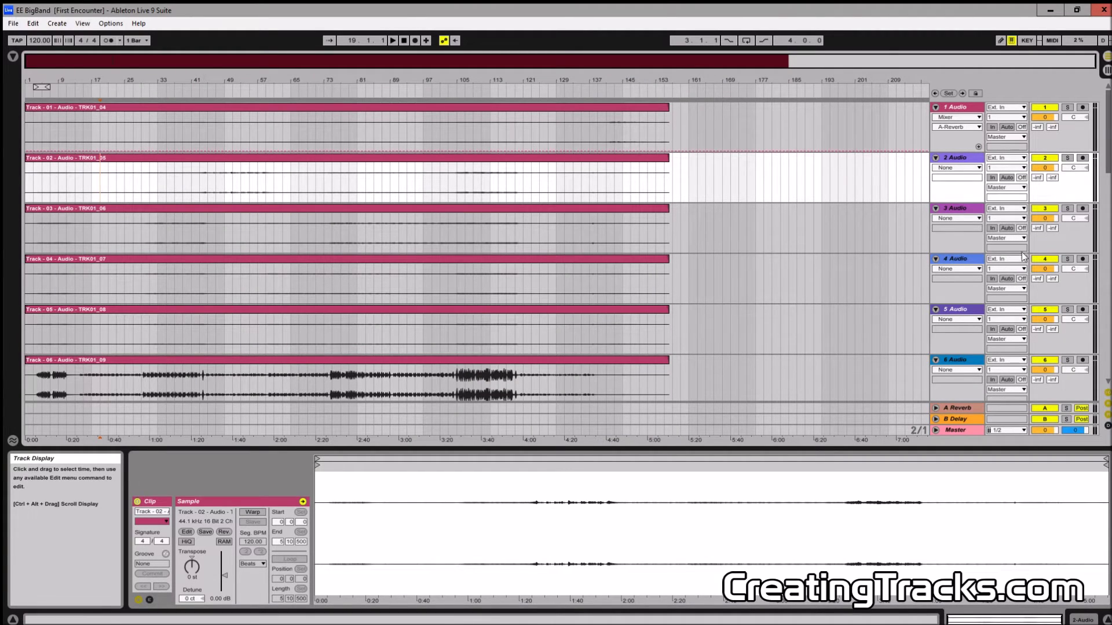
Switch to Ableton Live, look through all the imported audio tracks and place the insert marker on track 1 at 91.1.1
{"action": "scroll", "coordinate": [562, 250], "scroll_direction": "down", "scroll_amount": 5}
{"action": "scroll", "coordinate": [347, 251], "scroll_direction": "down", "scroll_amount": 20}
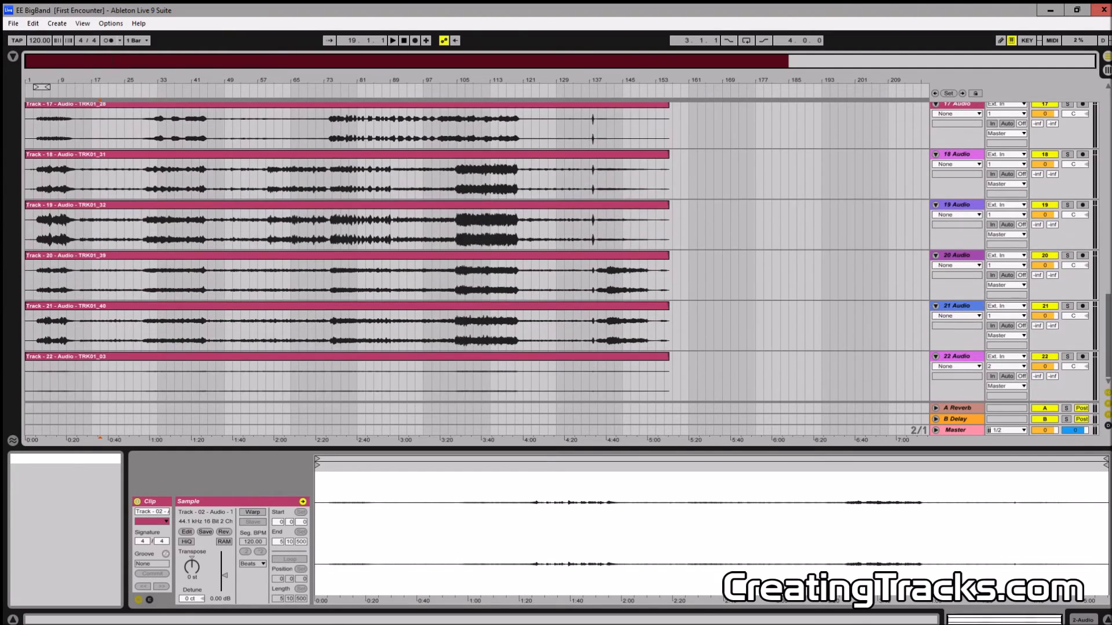
{"action": "scroll", "coordinate": [348, 251], "scroll_direction": "up", "scroll_amount": 20}
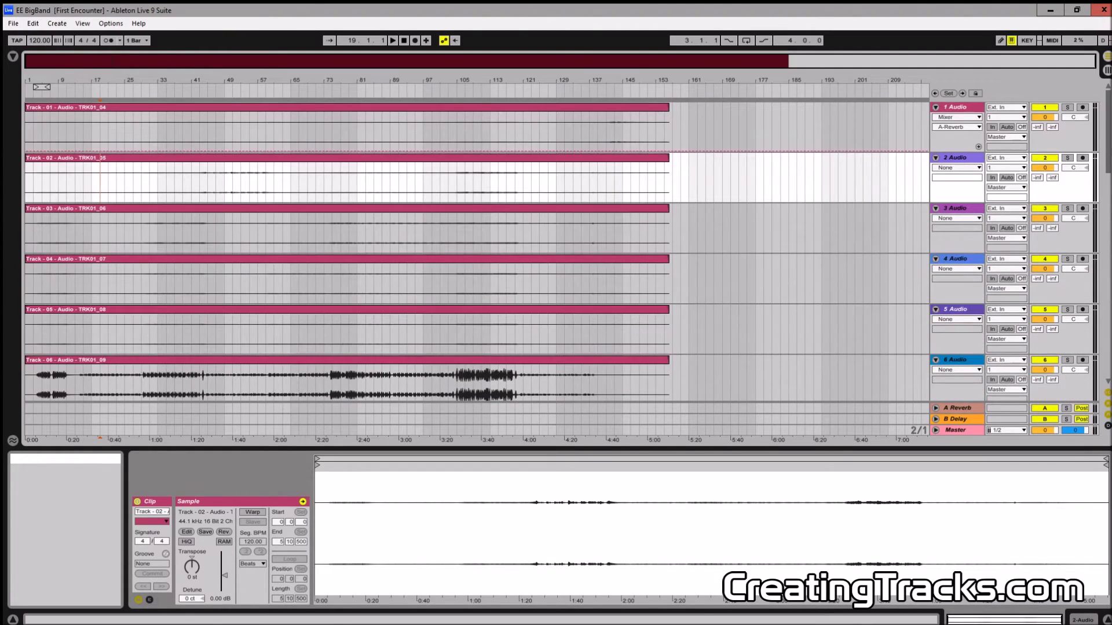
{"action": "left_click", "coordinate": [399, 142]}
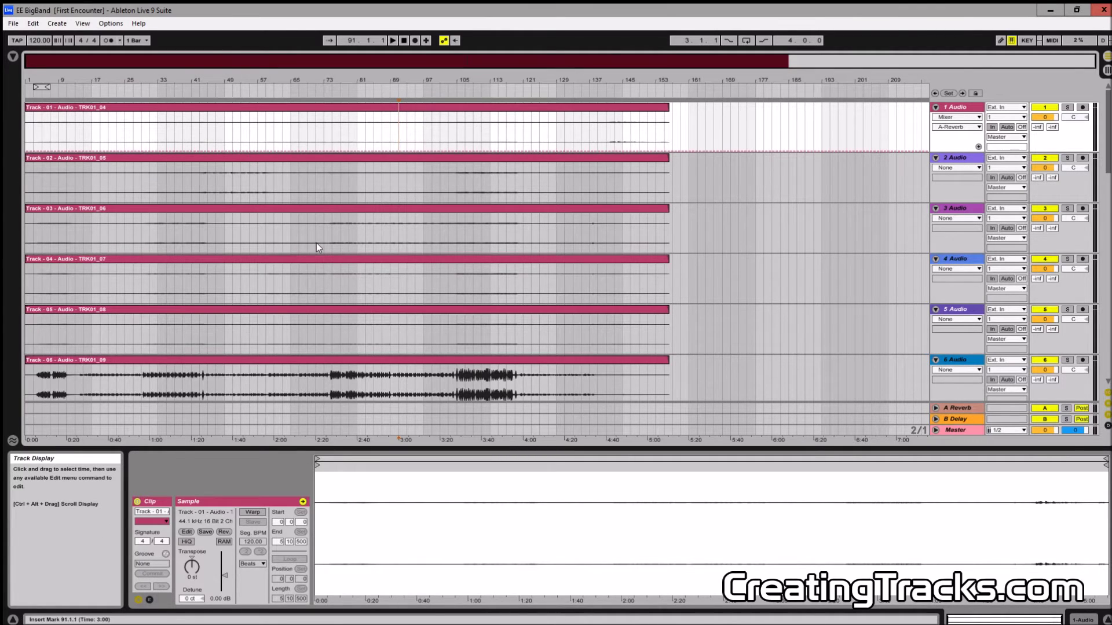
In the Session View mixer, raise the send level from track 1 to the A Reverb return
{"action": "scroll", "coordinate": [318, 242], "scroll_direction": "down", "scroll_amount": 10}
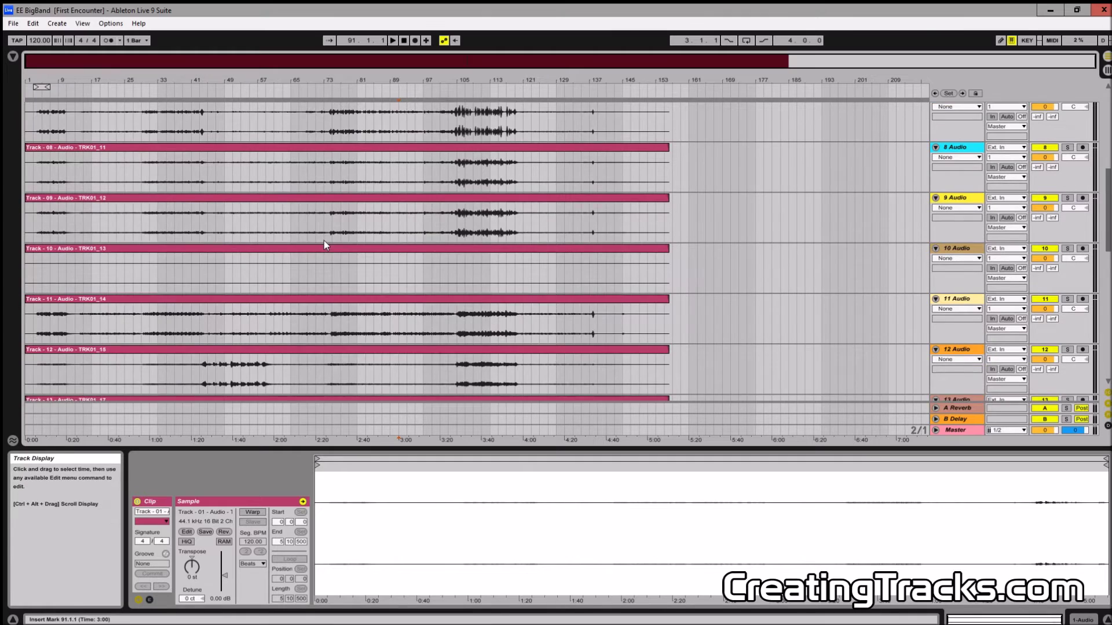
{"action": "scroll", "coordinate": [324, 245], "scroll_direction": "down", "scroll_amount": 2}
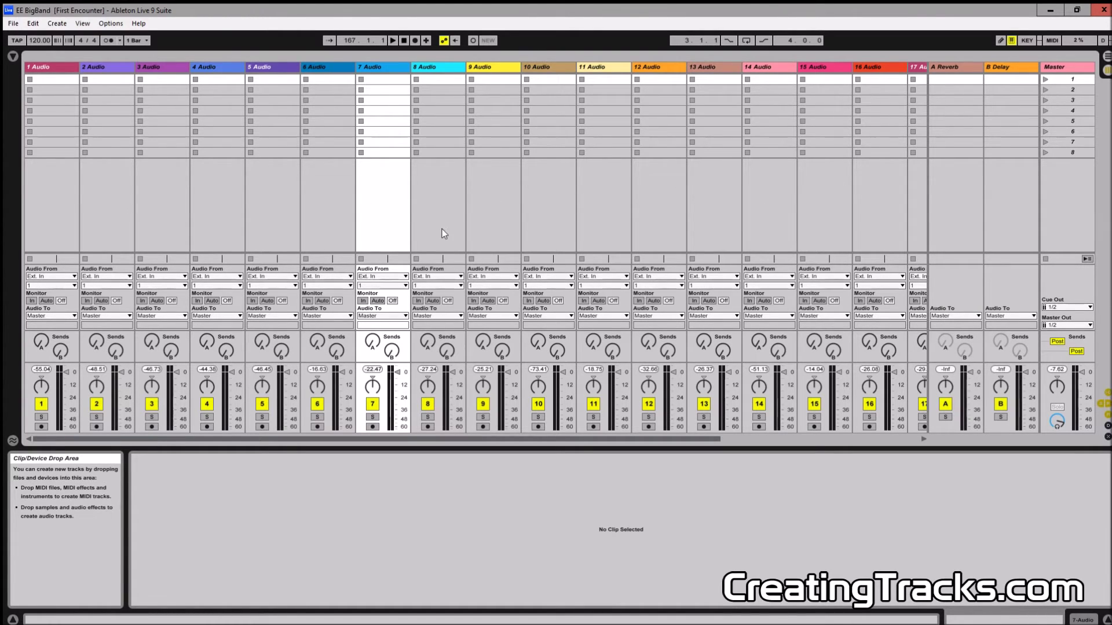
{"action": "left_click", "coordinate": [60, 224]}
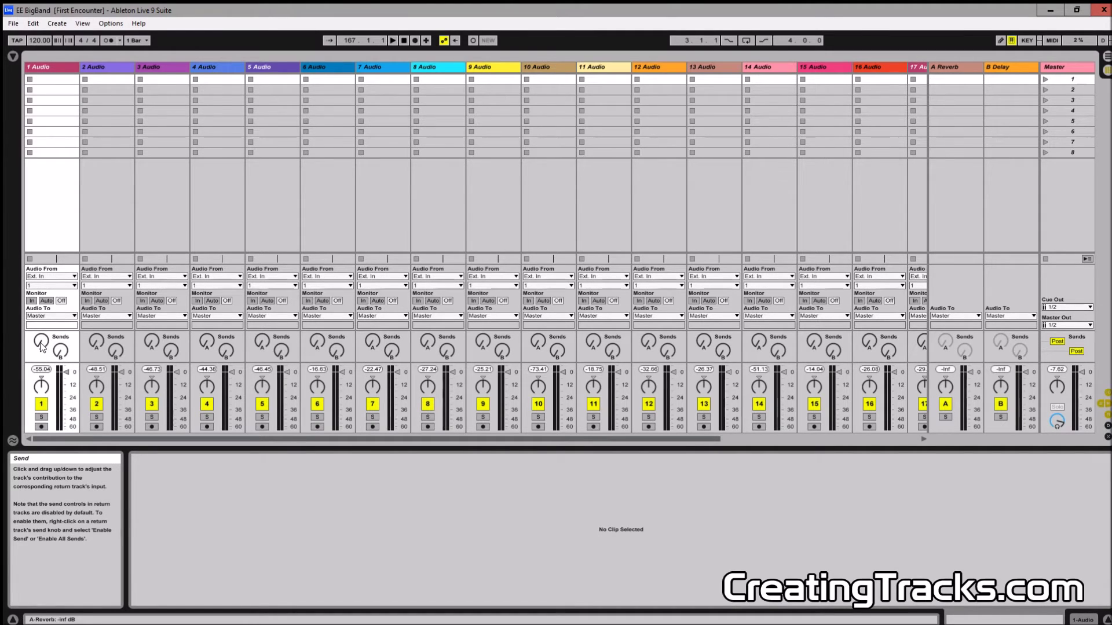
{"action": "left_click_drag", "start_coordinate": [41, 345], "coordinate": [41, 342]}
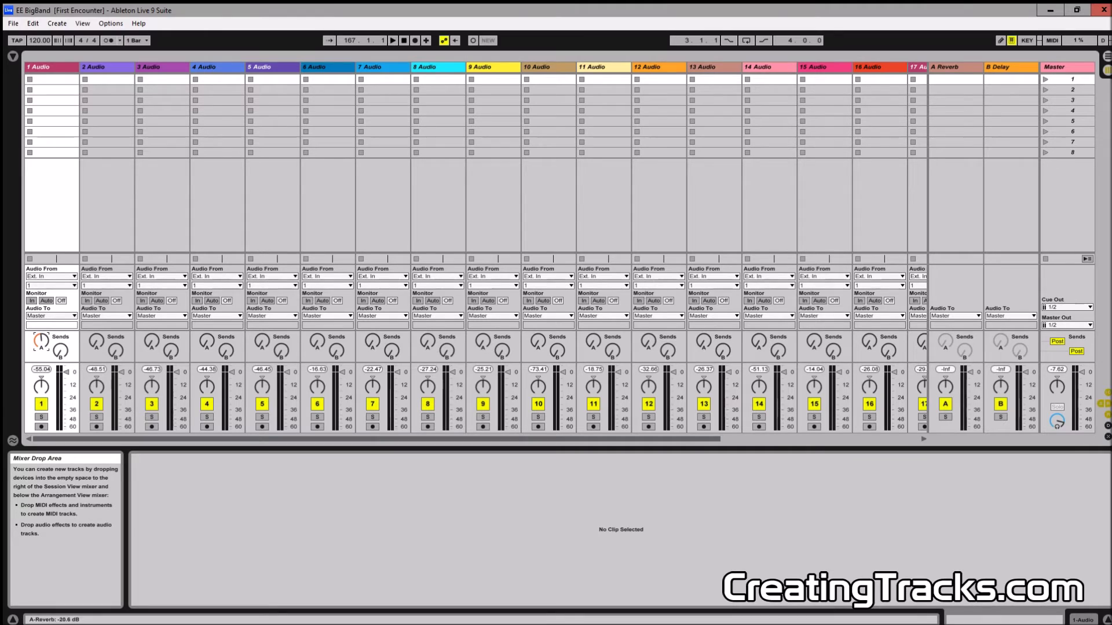
{"action": "mouse_move", "coordinate": [41, 342]}
{"action": "left_mouse_down"}
{"action": "mouse_move", "coordinate": [41, 368]}
{"action": "mouse_move", "coordinate": [41, 345]}
{"action": "left_mouse_up"}
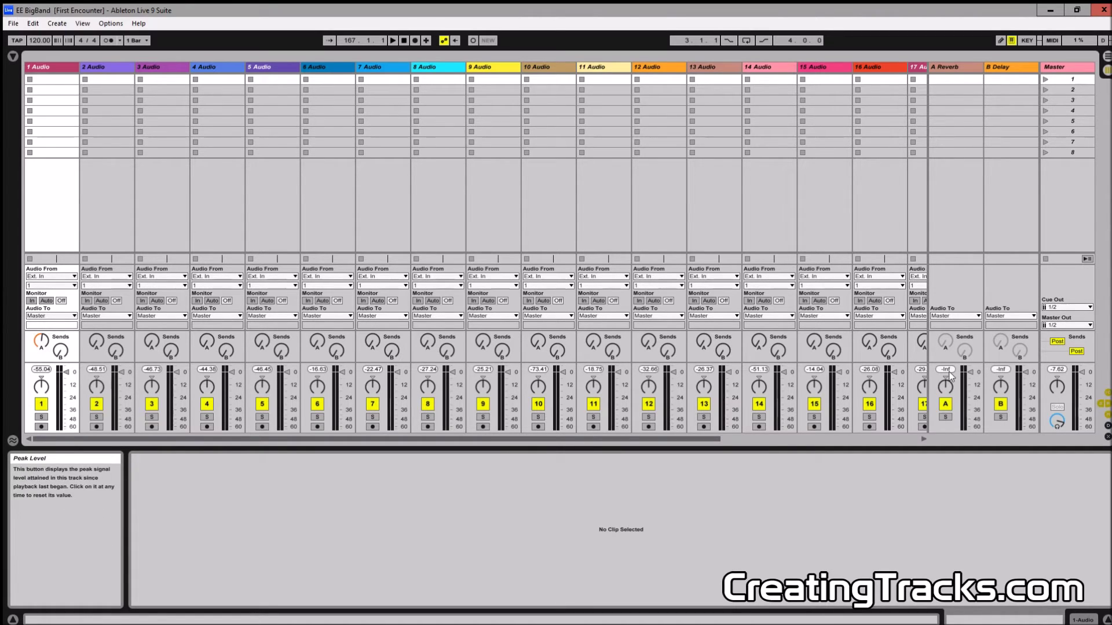
Show the Reverb device on the A Reverb return track and turn track 1's reverb send back down to its minimum
{"action": "left_click", "coordinate": [953, 67]}
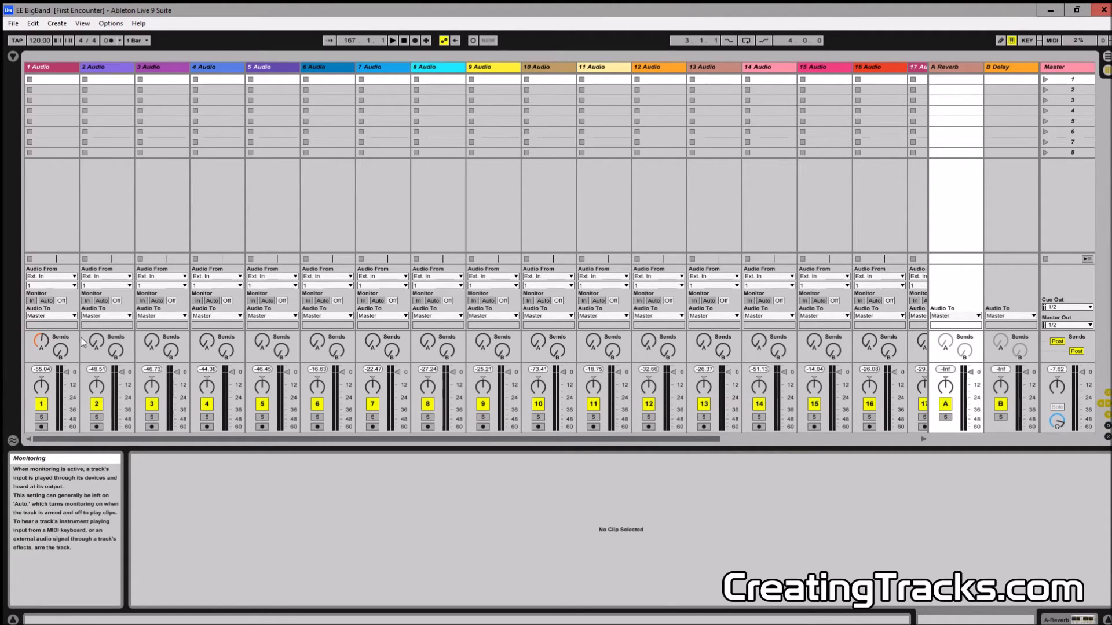
{"action": "left_click", "coordinate": [947, 69]}
{"action": "double_click", "coordinate": [947, 69]}
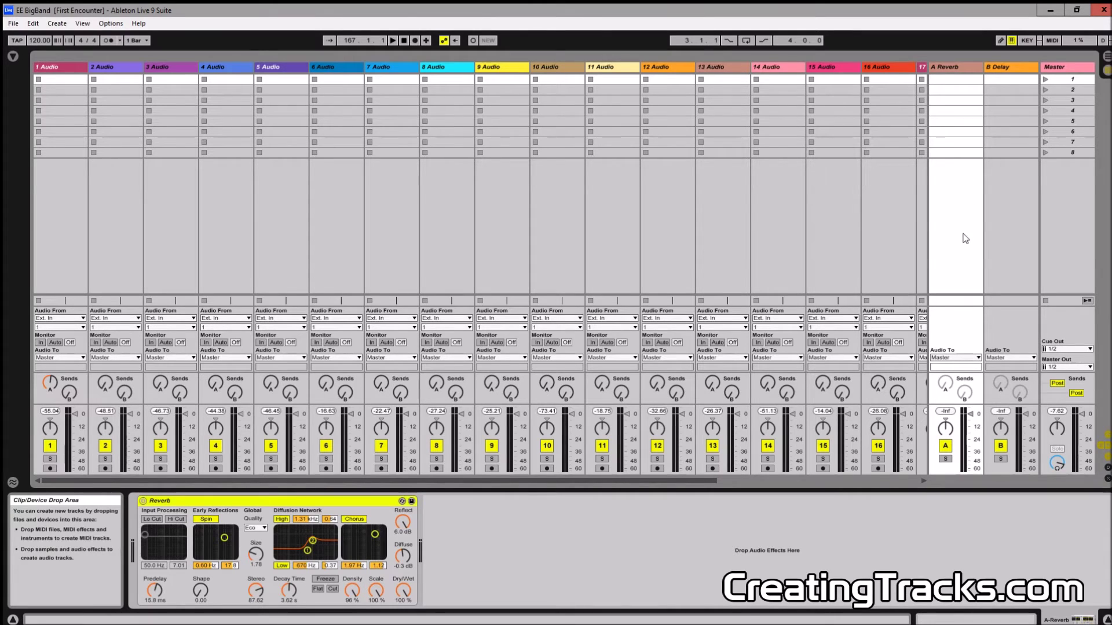
{"action": "left_click_drag", "start_coordinate": [53, 387], "coordinate": [53, 421]}
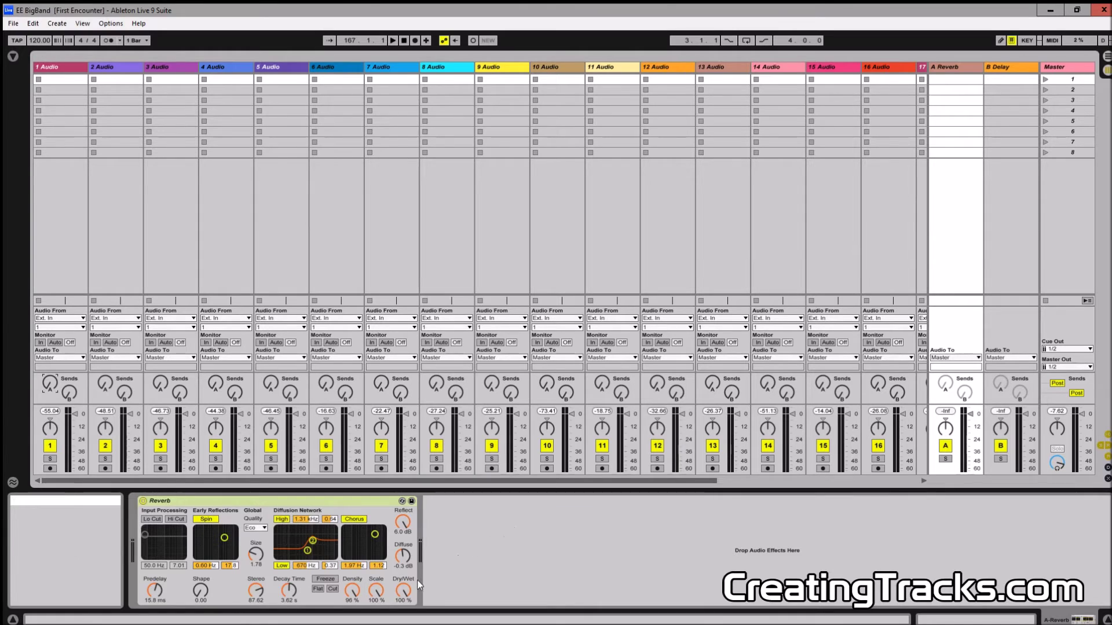
{"action": "key", "text": "Left"}
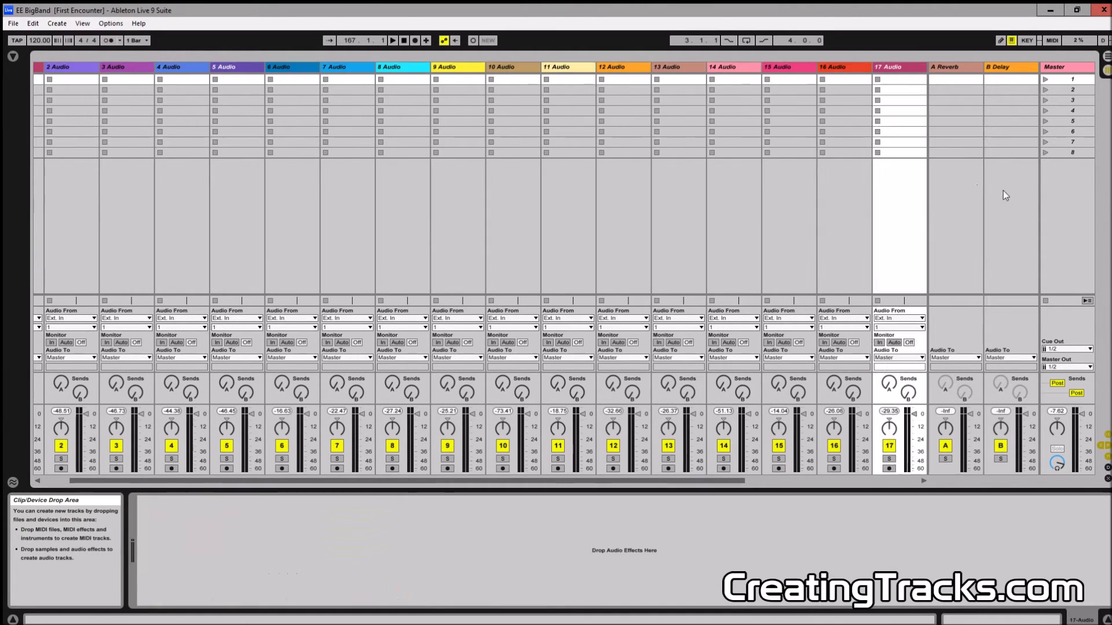
{"action": "key", "text": "Right"}
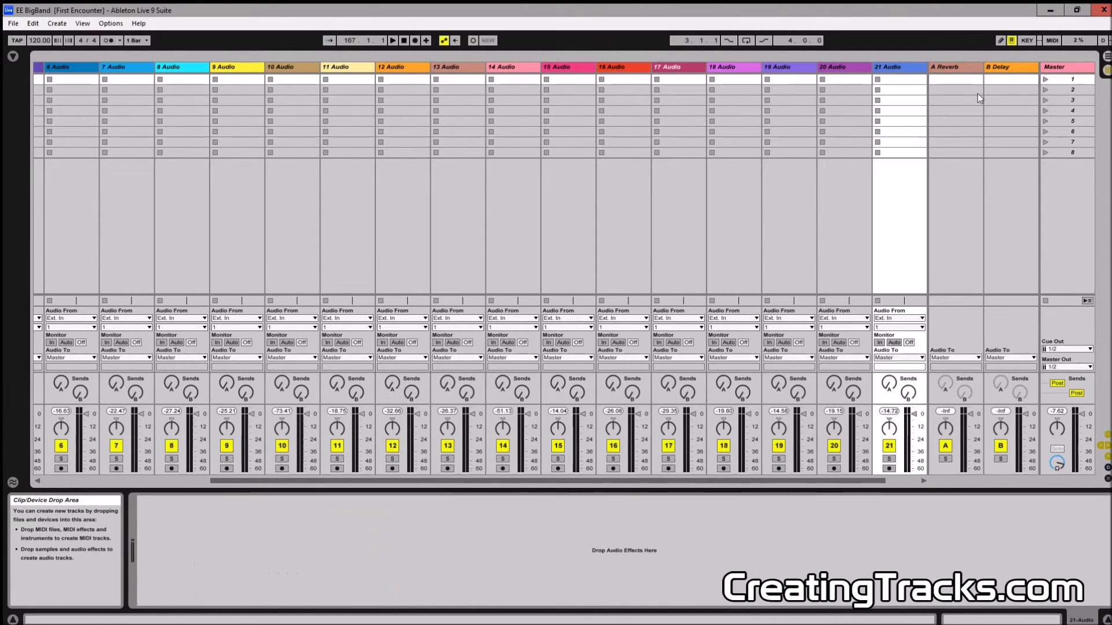
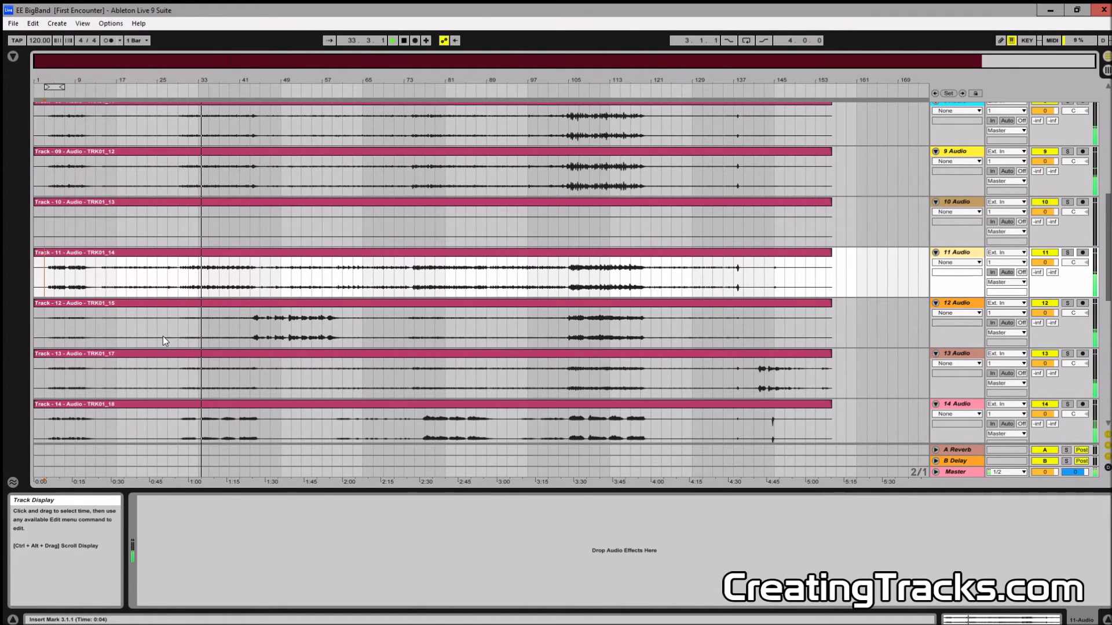
During playback, look through the arrangement down to track 22 and check the last channels' levels in the Session View mixer
{"action": "scroll", "coordinate": [268, 318], "scroll_direction": "down", "scroll_amount": 5}
{"action": "scroll", "coordinate": [267, 318], "scroll_direction": "down", "scroll_amount": 10}
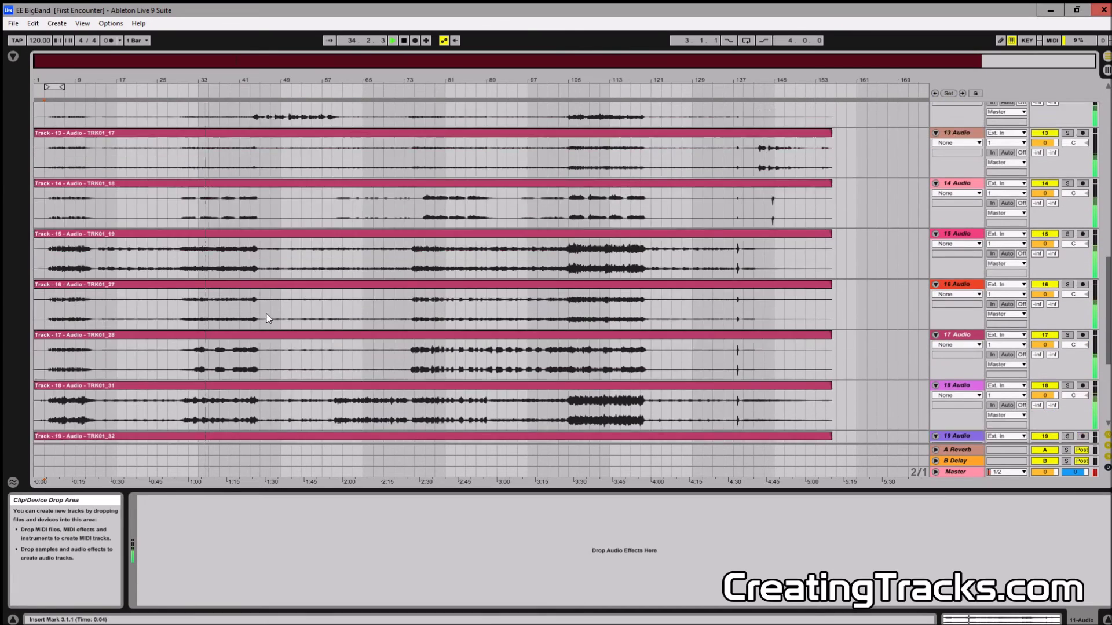
{"action": "scroll", "coordinate": [259, 328], "scroll_direction": "down", "scroll_amount": 1}
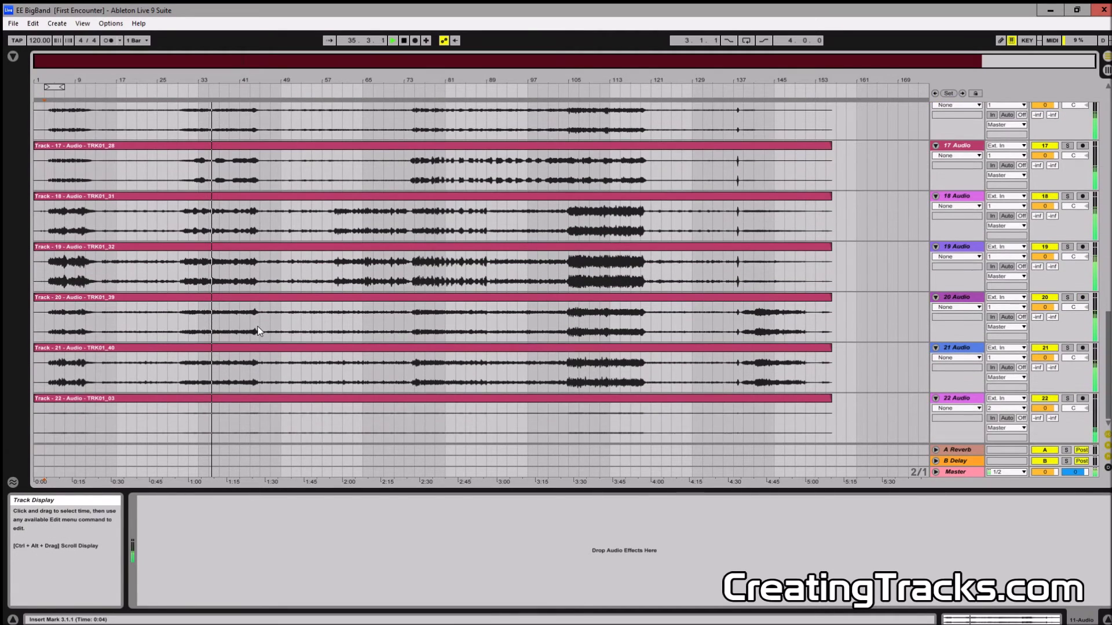
{"action": "key", "text": "Tab"}
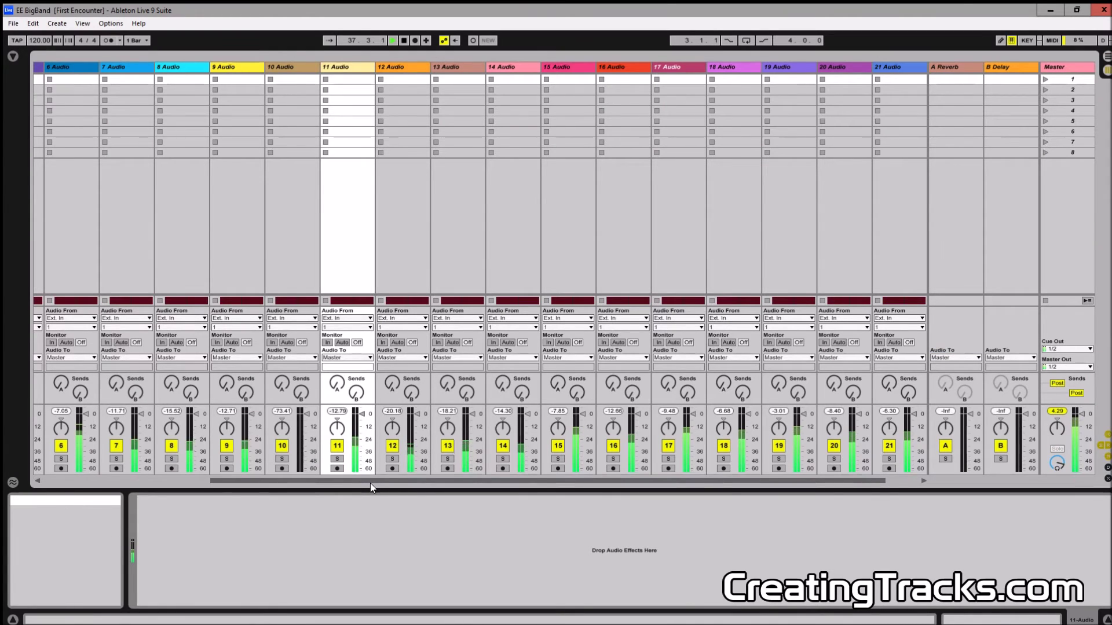
{"action": "left_click_drag", "start_coordinate": [367, 482], "coordinate": [509, 499]}
{"action": "key", "text": "Tab"}
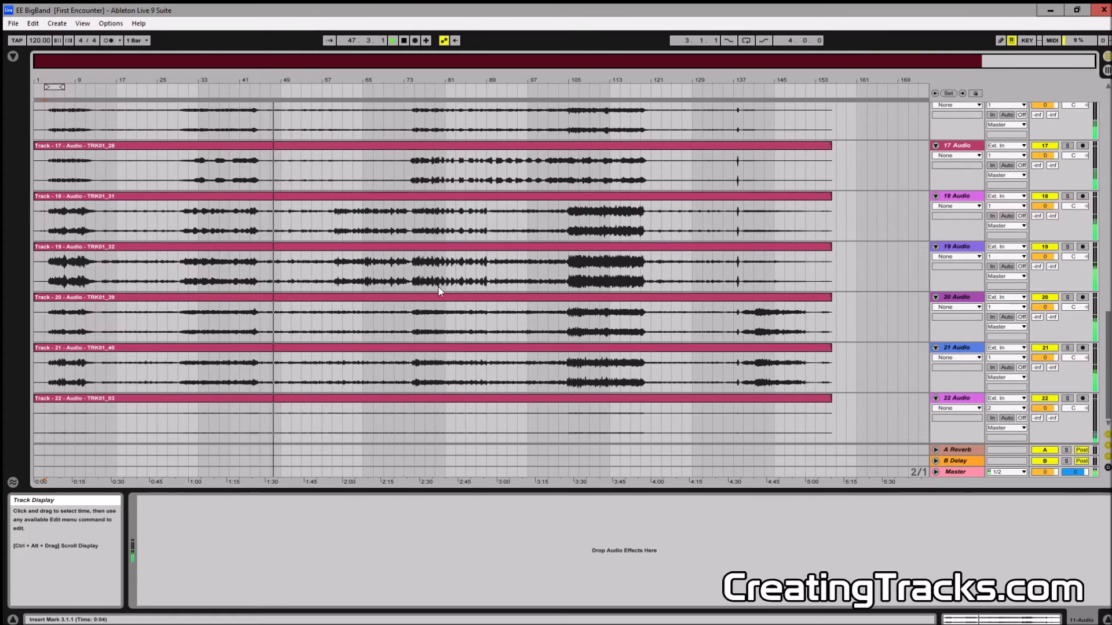
Look back up through the arrangement's waveforms to track 4 and stop playback
{"action": "scroll", "coordinate": [330, 336], "scroll_direction": "up", "scroll_amount": 4}
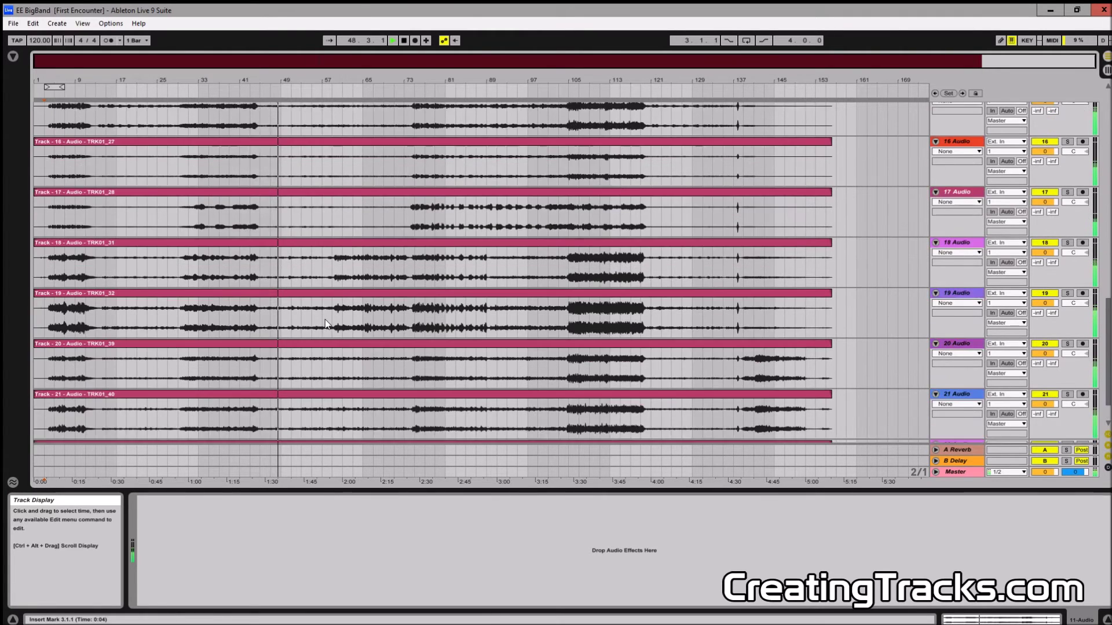
{"action": "scroll", "coordinate": [325, 318], "scroll_direction": "up", "scroll_amount": 8}
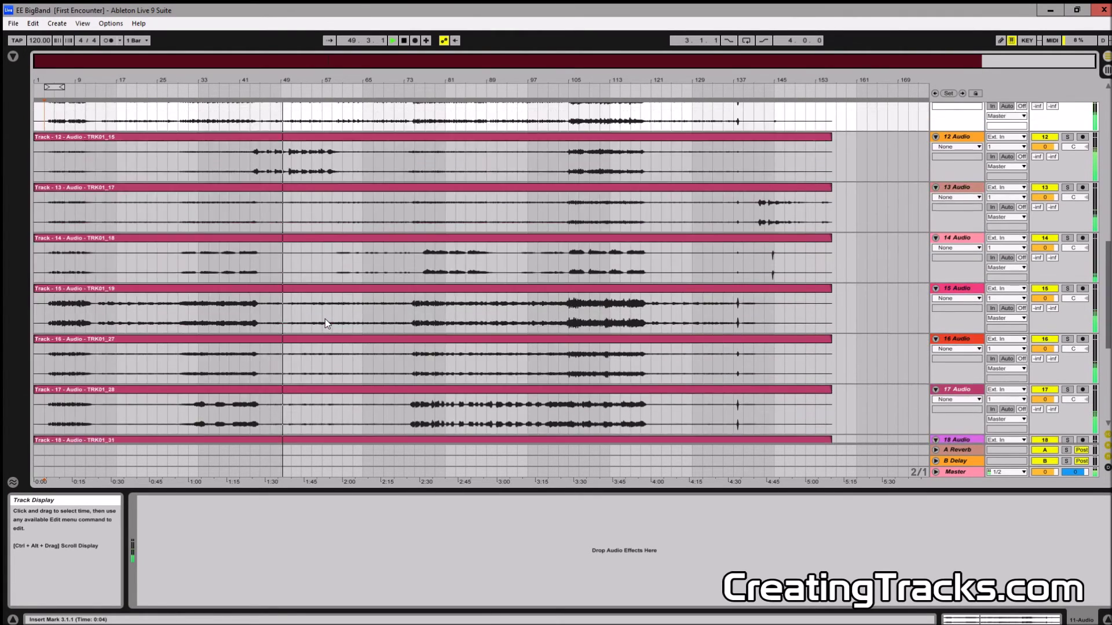
{"action": "scroll", "coordinate": [325, 319], "scroll_direction": "up", "scroll_amount": 10}
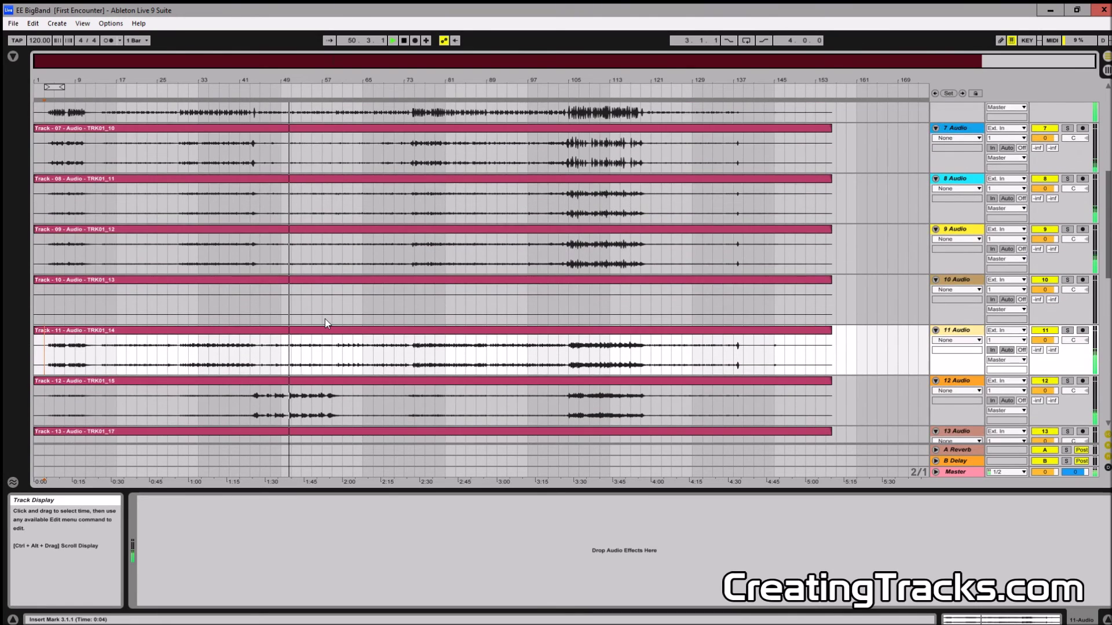
{"action": "scroll", "coordinate": [325, 319], "scroll_direction": "up", "scroll_amount": 4}
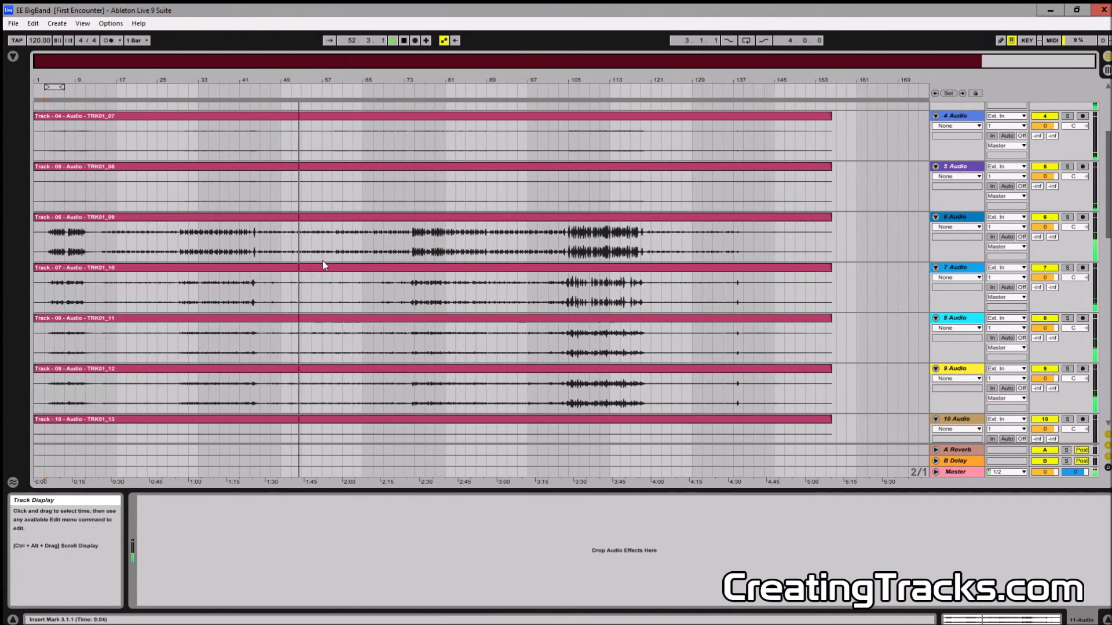
{"action": "key", "text": "space"}
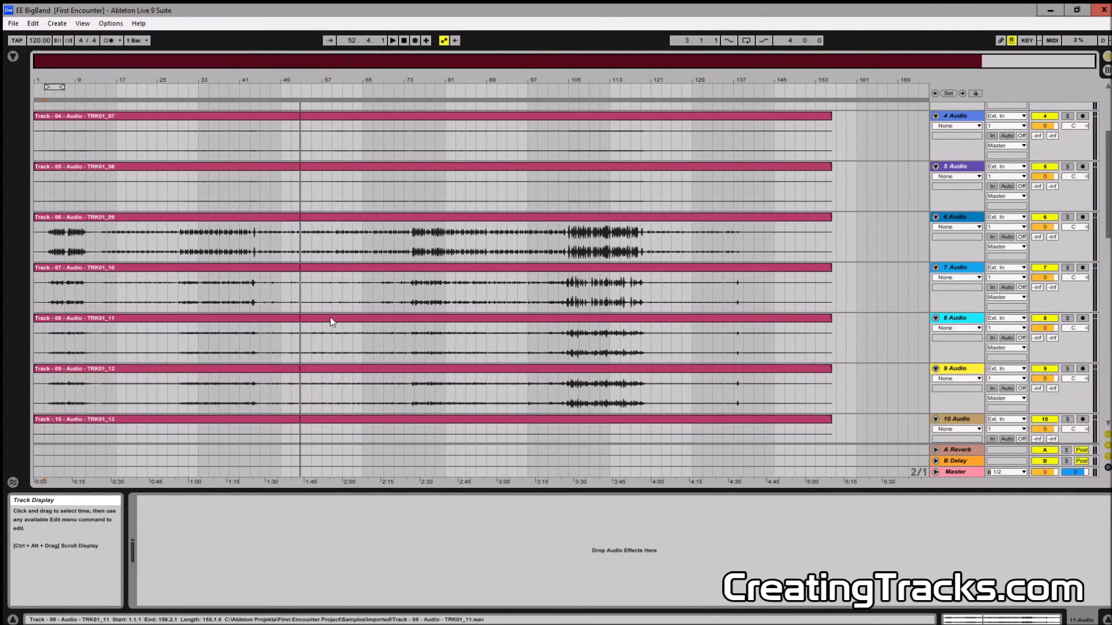
Place the insert marker on track 6 at 105.1.1, on track 1 at 71.1.1 and on track 5 at 103.1.1
{"action": "left_click", "coordinate": [566, 242]}
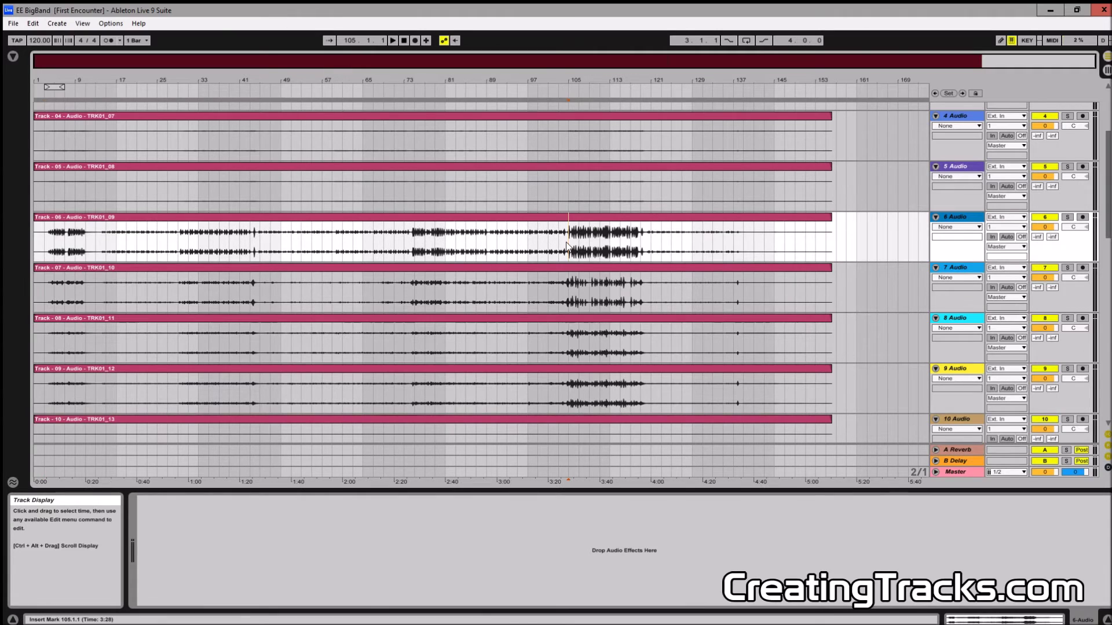
{"action": "scroll", "coordinate": [400, 310], "scroll_direction": "up", "scroll_amount": 5}
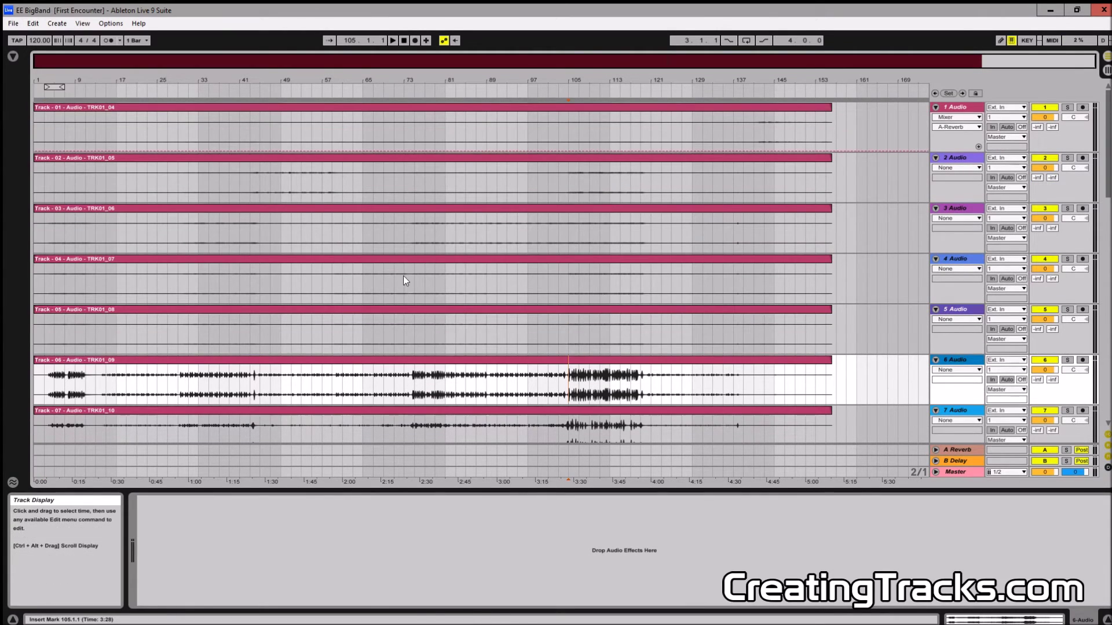
{"action": "left_click", "coordinate": [393, 119]}
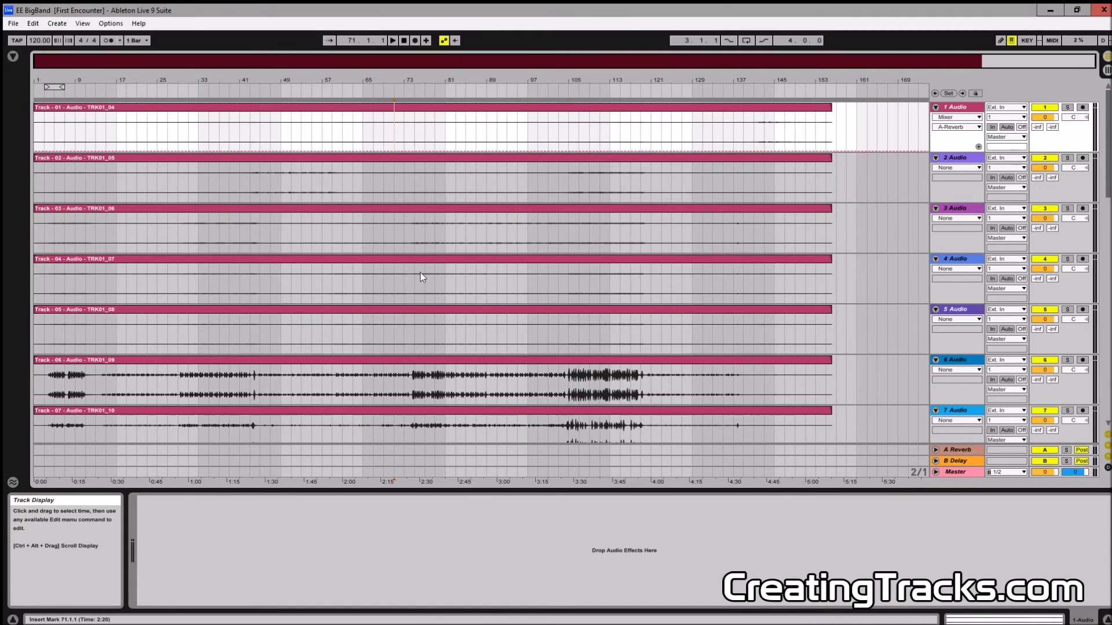
{"action": "left_click", "coordinate": [562, 346]}
Examine the waveforms of the audio tracks down to track 22 and back around the loud section near bar 105
{"action": "scroll", "coordinate": [568, 381], "scroll_direction": "down", "scroll_amount": 2}
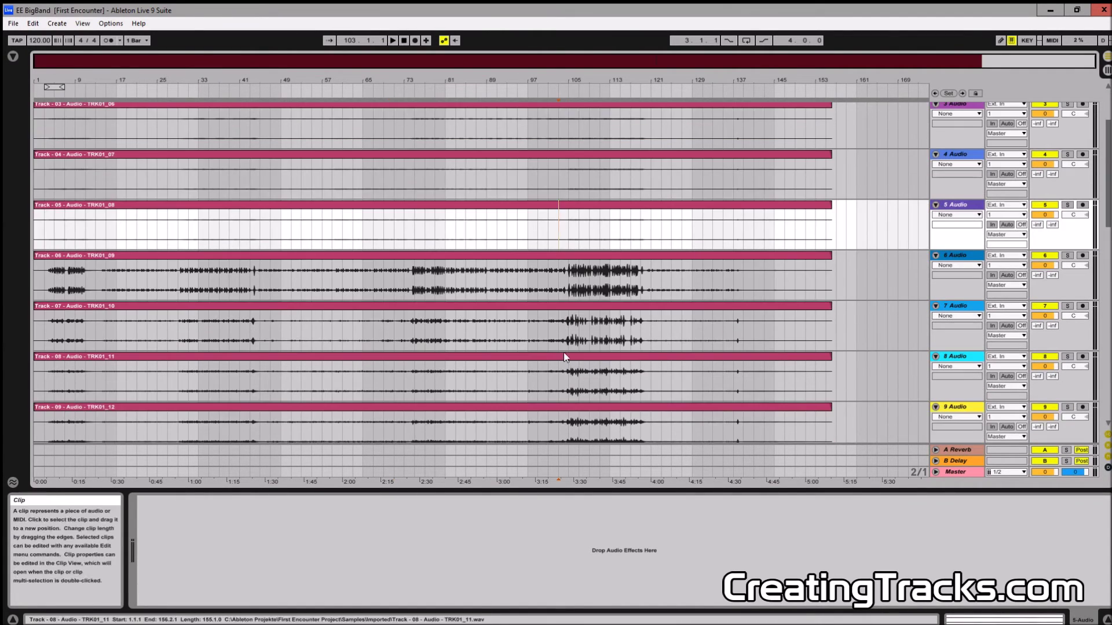
{"action": "scroll", "coordinate": [562, 354], "scroll_direction": "down", "scroll_amount": 1}
{"action": "scroll", "coordinate": [561, 340], "scroll_direction": "down", "scroll_amount": 4}
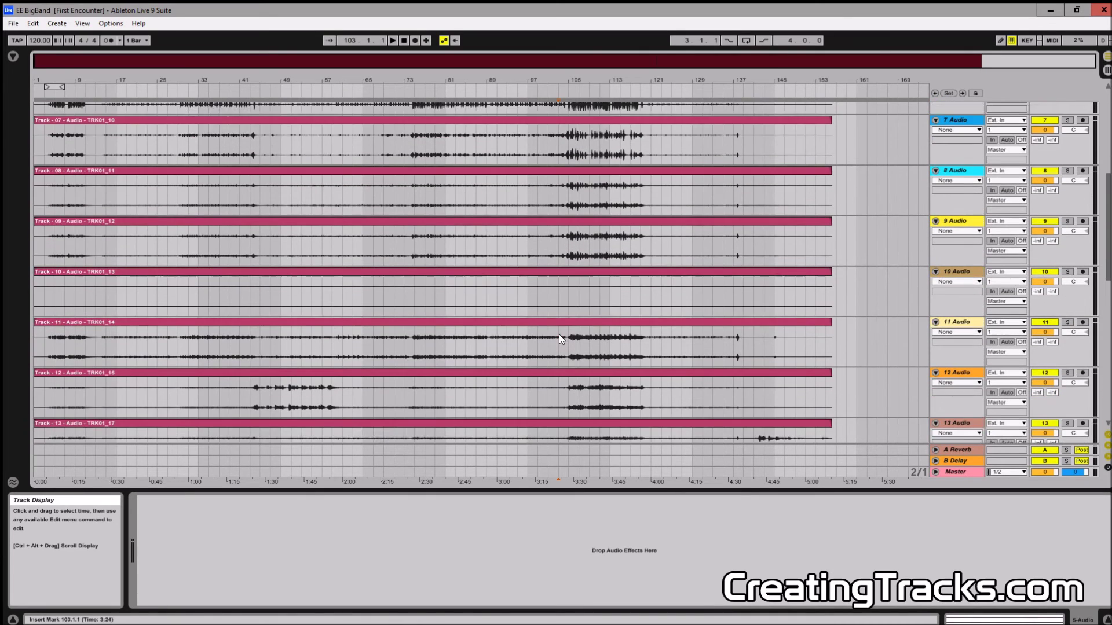
{"action": "scroll", "coordinate": [558, 336], "scroll_direction": "down", "scroll_amount": 4}
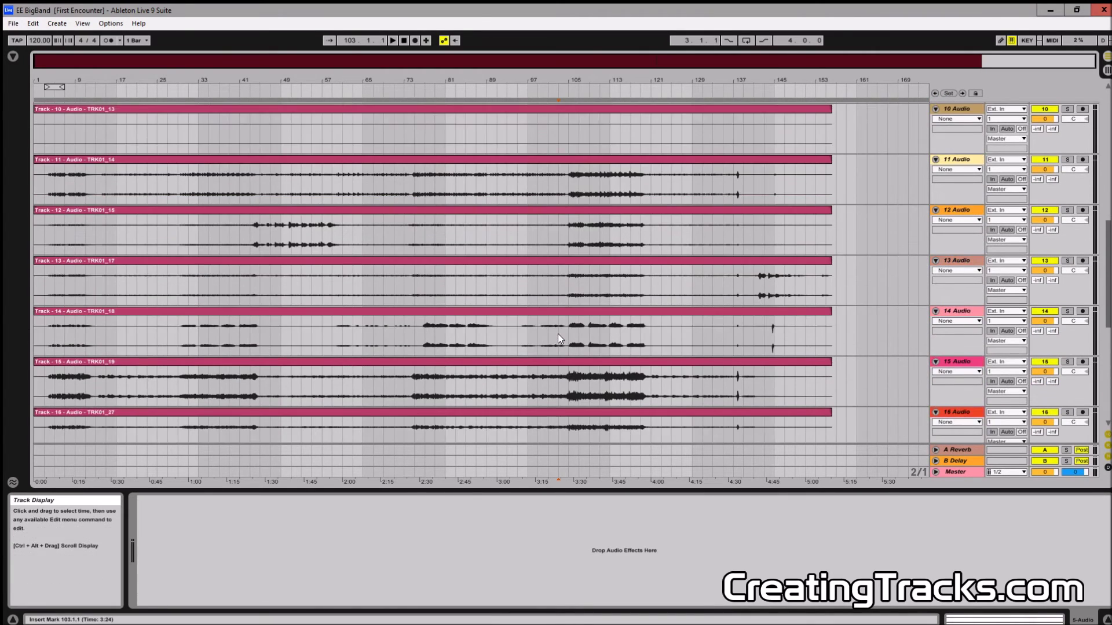
{"action": "scroll", "coordinate": [558, 339], "scroll_direction": "down", "scroll_amount": 3}
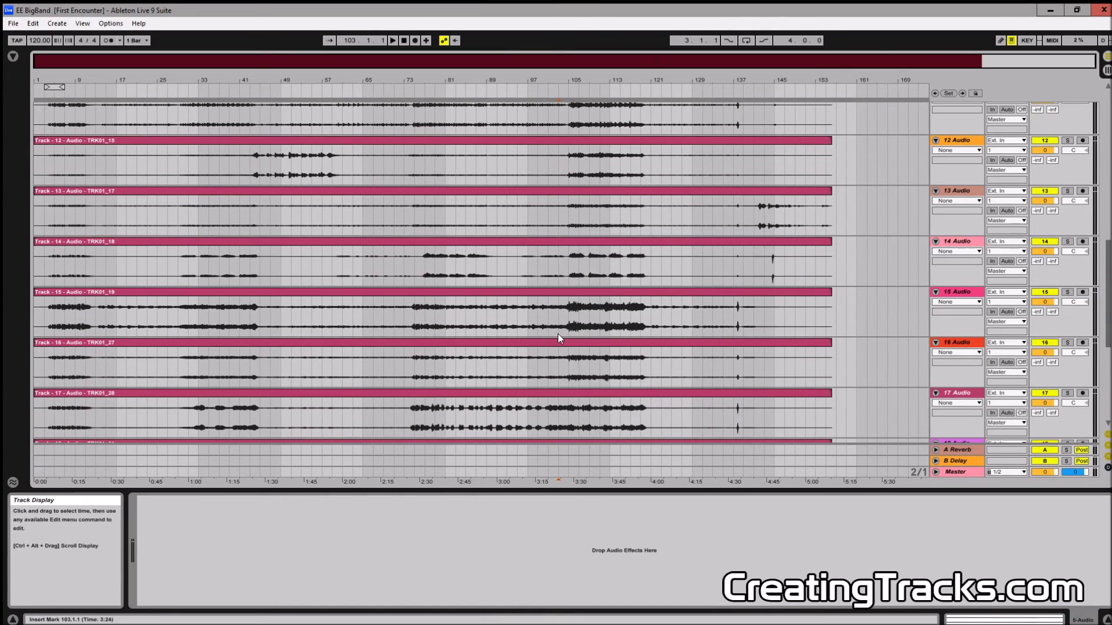
{"action": "scroll", "coordinate": [557, 334], "scroll_direction": "down", "scroll_amount": 3}
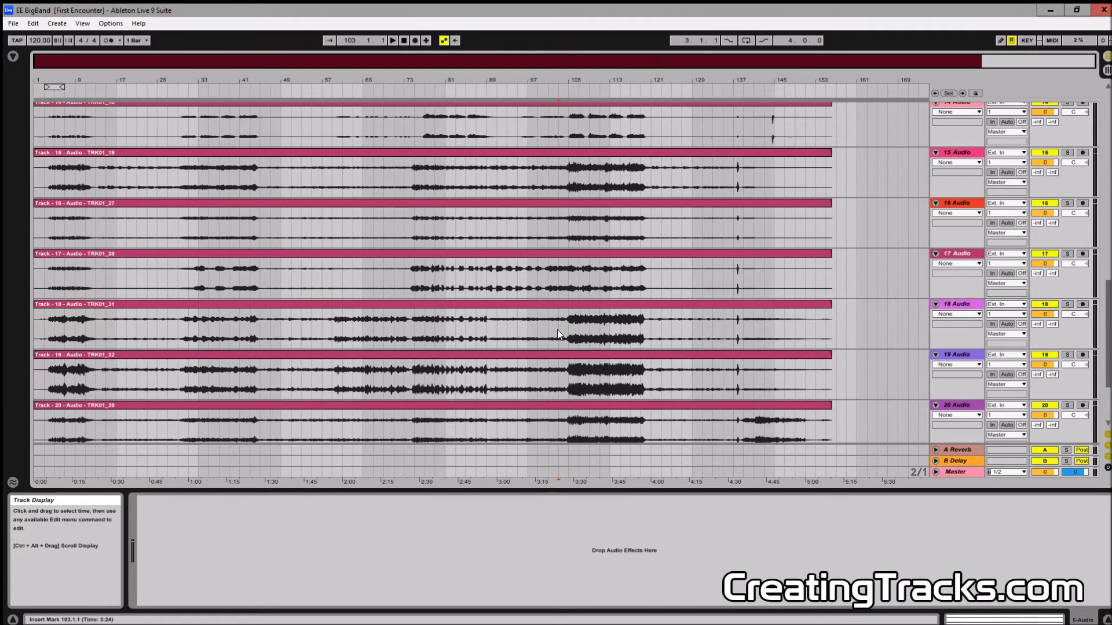
{"action": "scroll", "coordinate": [557, 329], "scroll_direction": "down", "scroll_amount": 3}
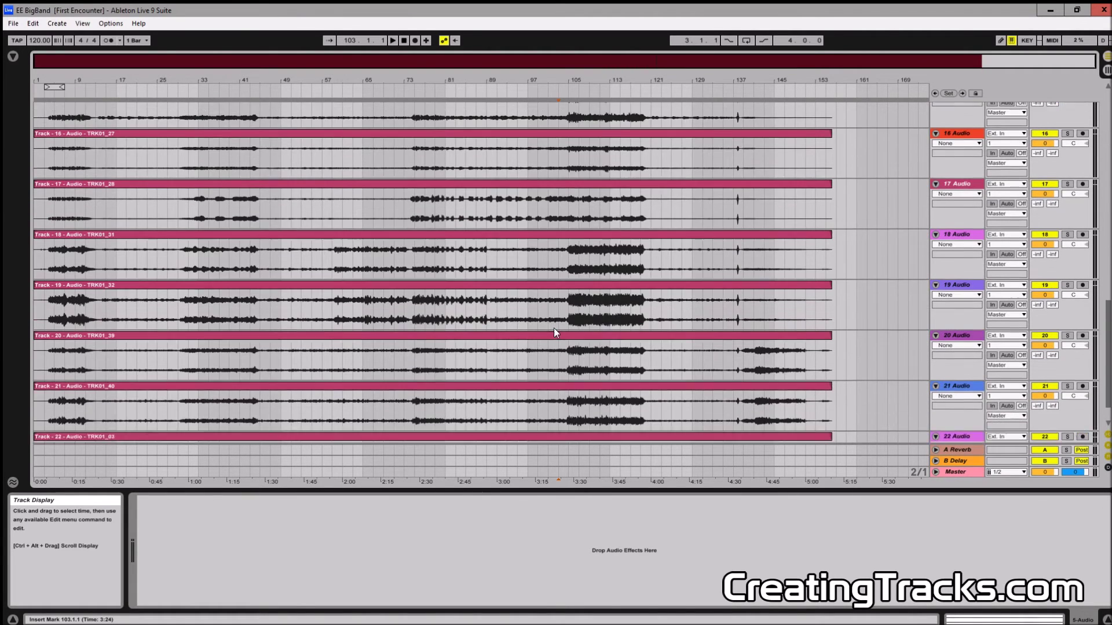
{"action": "scroll", "coordinate": [554, 328], "scroll_direction": "up", "scroll_amount": 6}
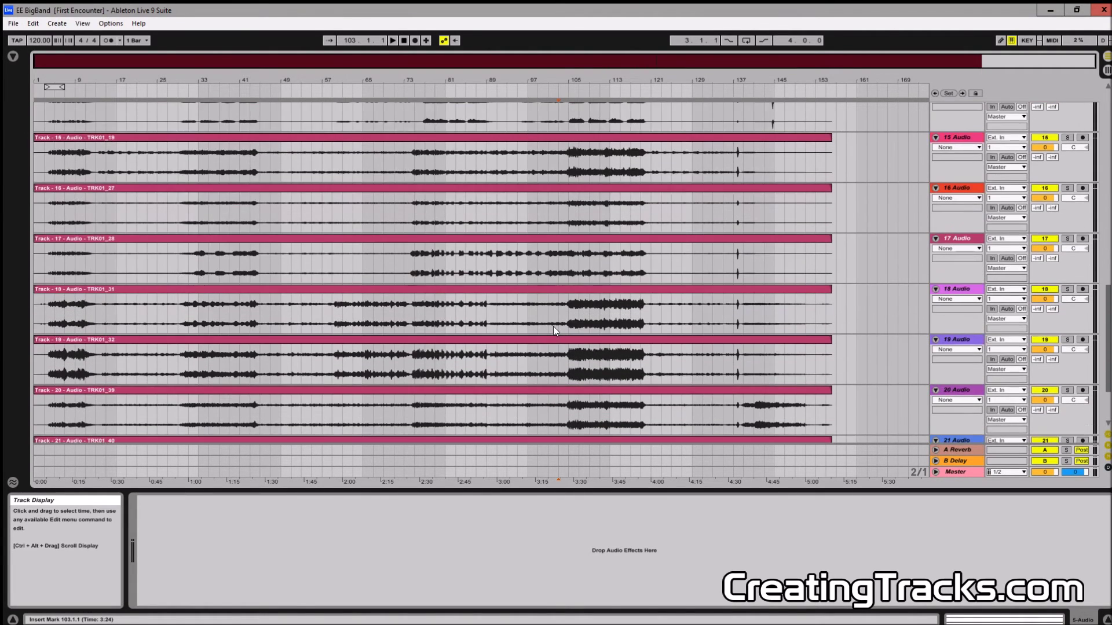
{"action": "scroll", "coordinate": [554, 330], "scroll_direction": "up", "scroll_amount": 1}
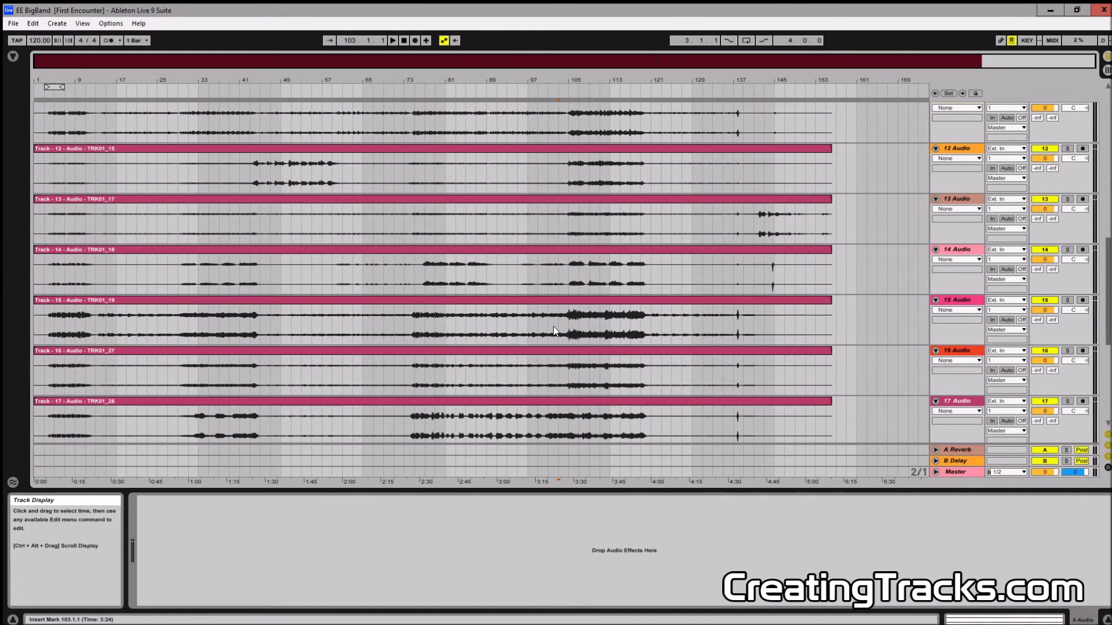
{"action": "scroll", "coordinate": [550, 322], "scroll_direction": "up", "scroll_amount": 5}
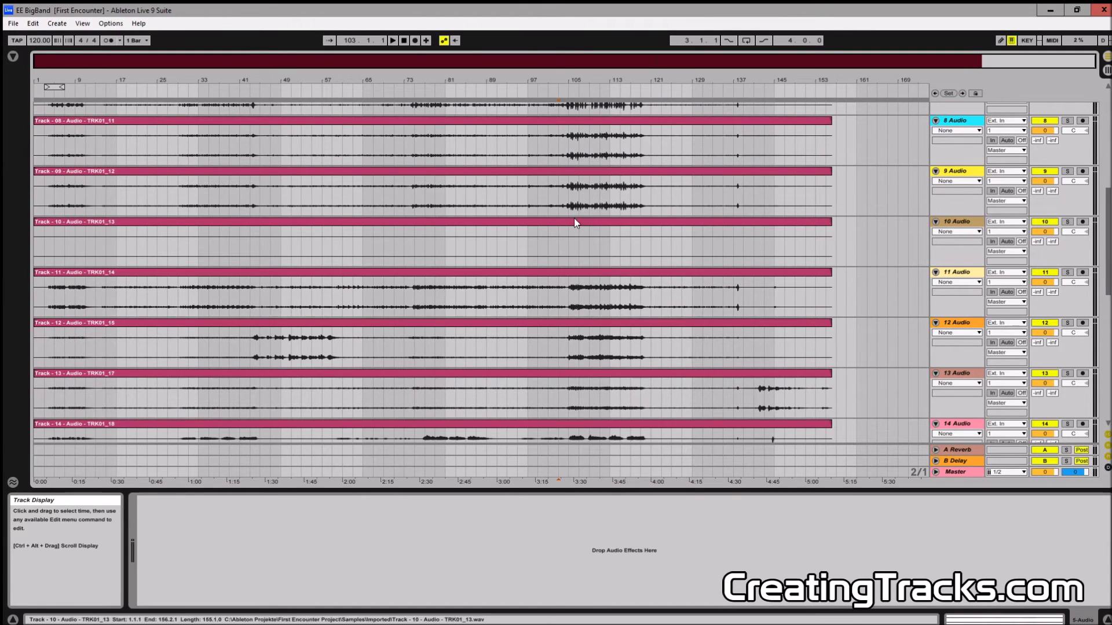
Place the insert marker on track 7 at 103.1.1 and play the arrangement from there
{"action": "scroll", "coordinate": [574, 212], "scroll_direction": "up", "scroll_amount": 1}
{"action": "left_click", "coordinate": [558, 137]}
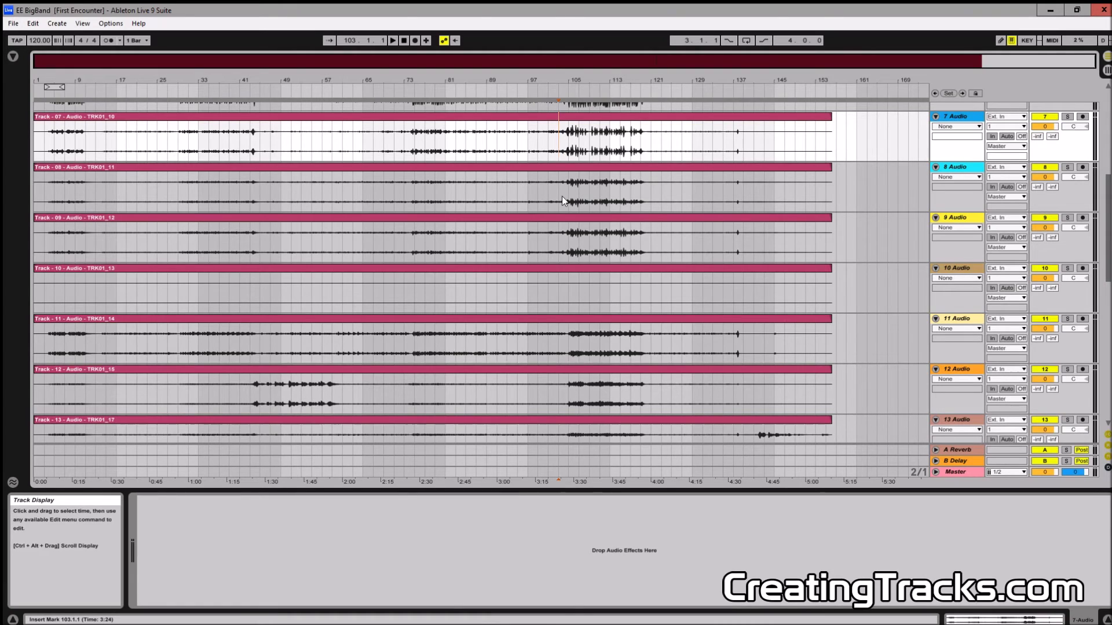
{"action": "key", "text": "space"}
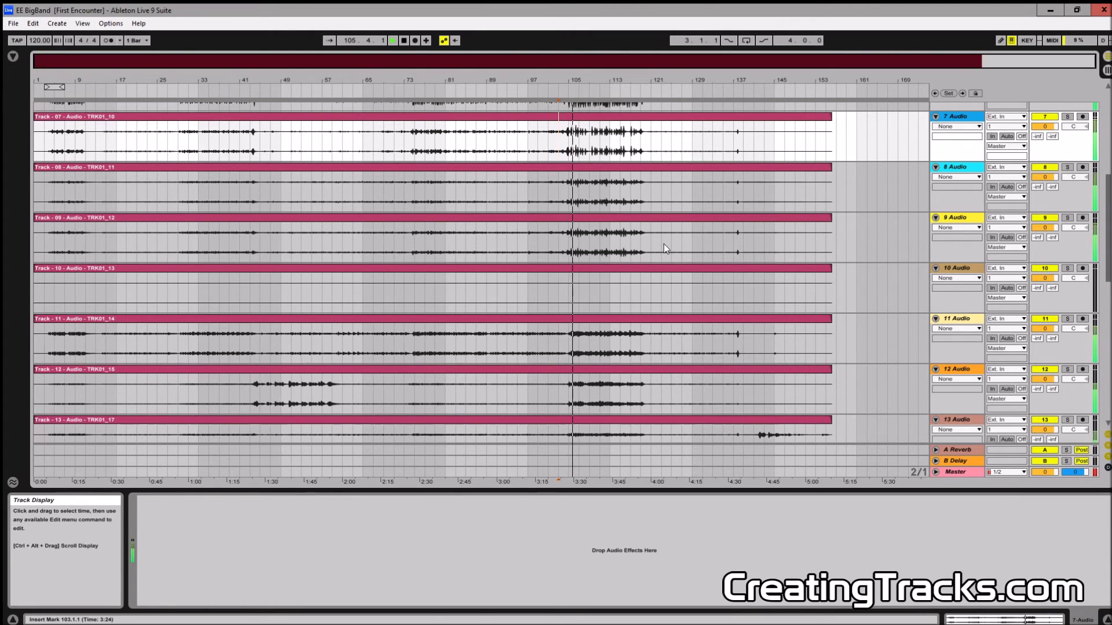
{"action": "scroll", "coordinate": [675, 270], "scroll_direction": "up", "scroll_amount": 3}
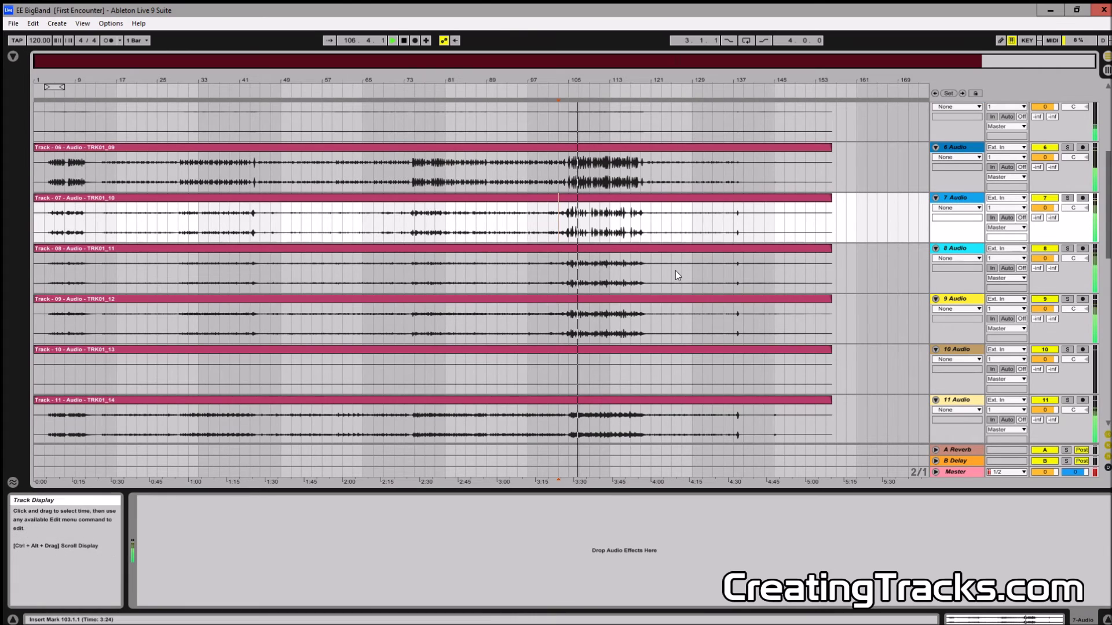
Examine the waveforms of tracks 1 to 12, comparing the quiet upper tracks with the loud section near bar 105
{"action": "scroll", "coordinate": [675, 270], "scroll_direction": "up", "scroll_amount": 1}
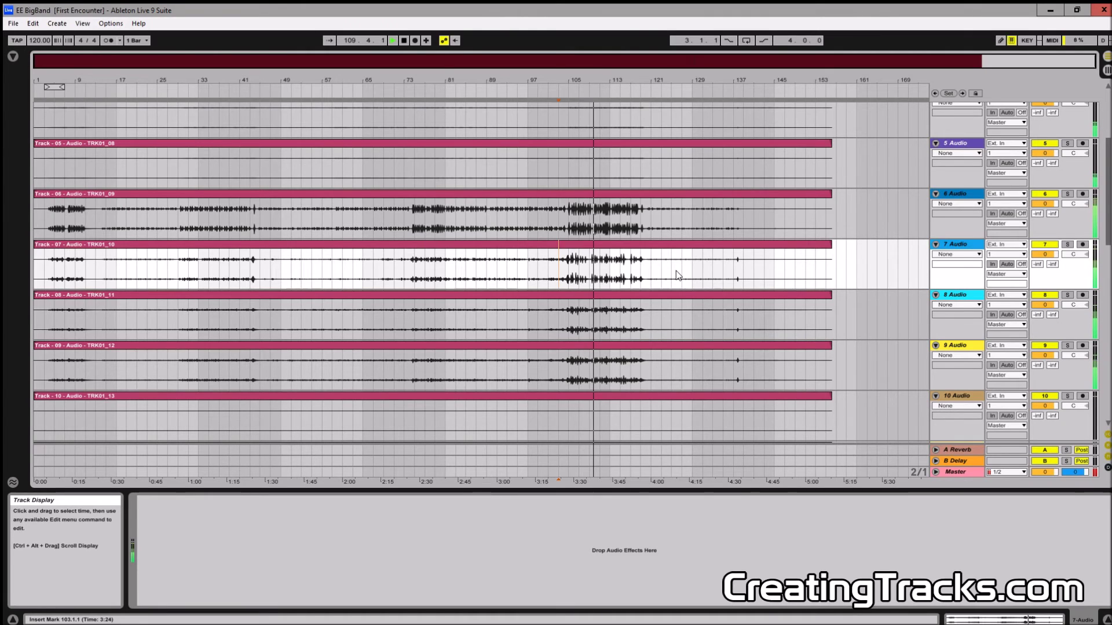
{"action": "scroll", "coordinate": [675, 270], "scroll_direction": "up", "scroll_amount": 5}
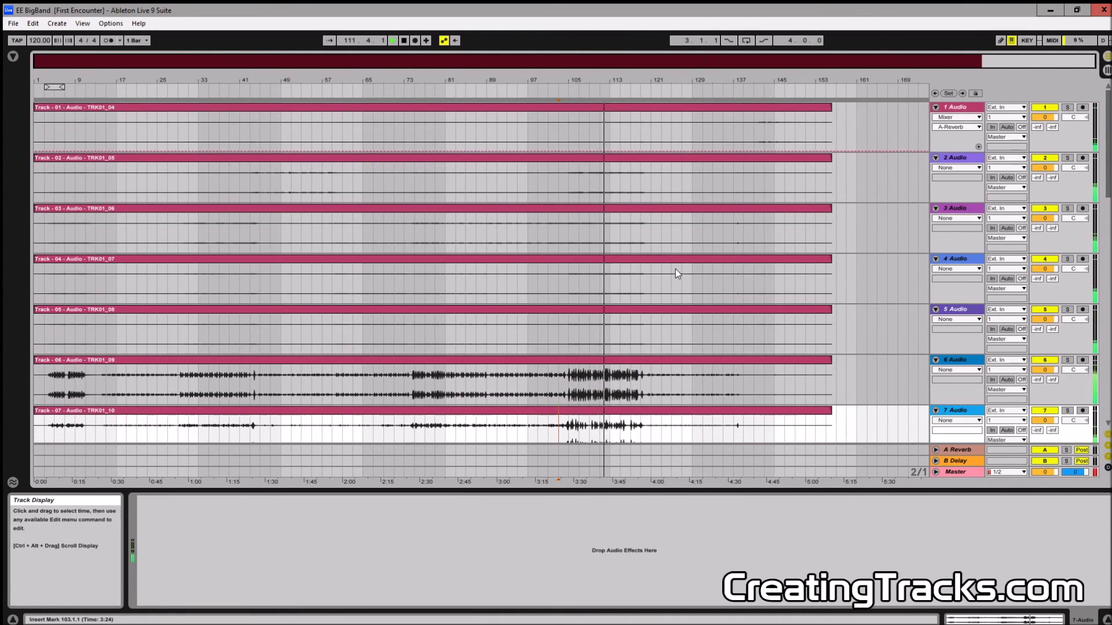
{"action": "scroll", "coordinate": [676, 270], "scroll_direction": "down", "scroll_amount": 5}
{"action": "scroll", "coordinate": [625, 279], "scroll_direction": "down", "scroll_amount": 1}
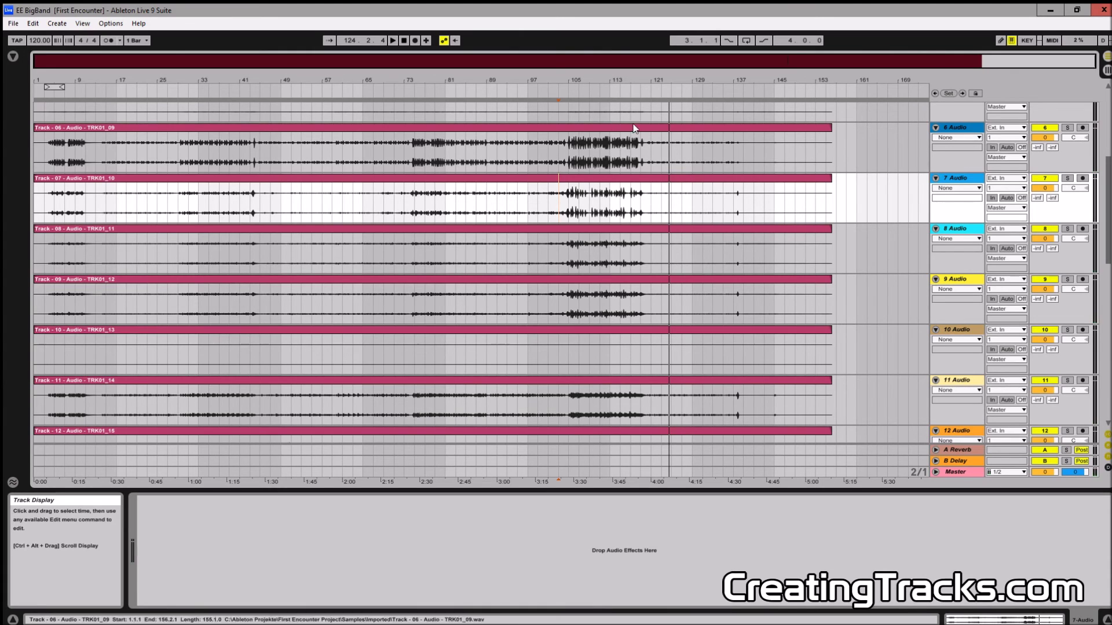
{"action": "scroll", "coordinate": [643, 195], "scroll_direction": "up", "scroll_amount": 4}
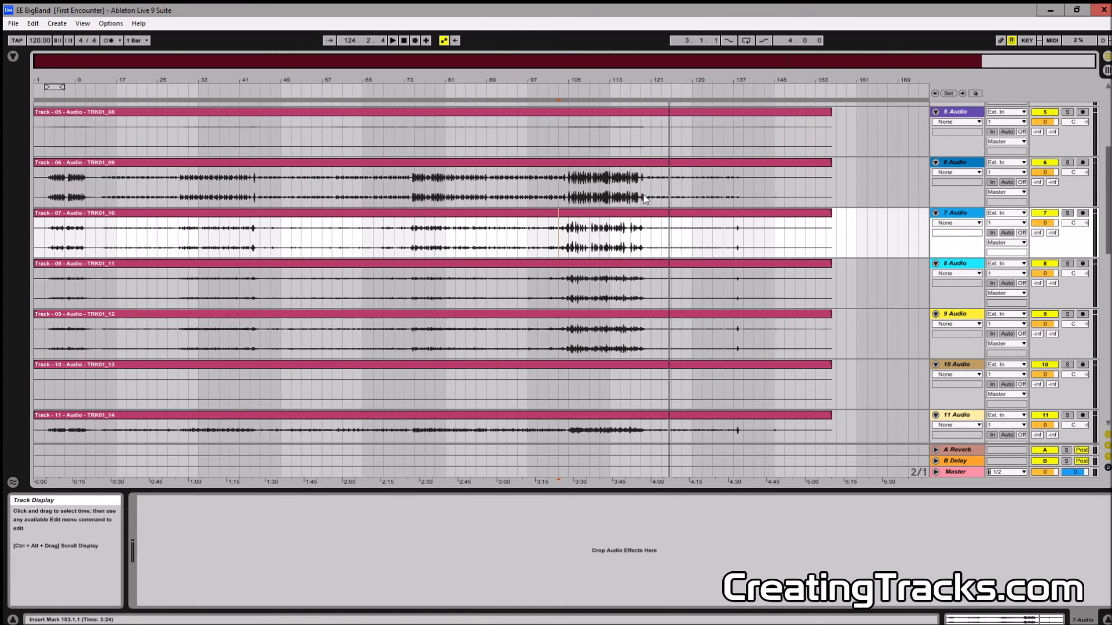
{"action": "scroll", "coordinate": [662, 231], "scroll_direction": "up", "scroll_amount": 2}
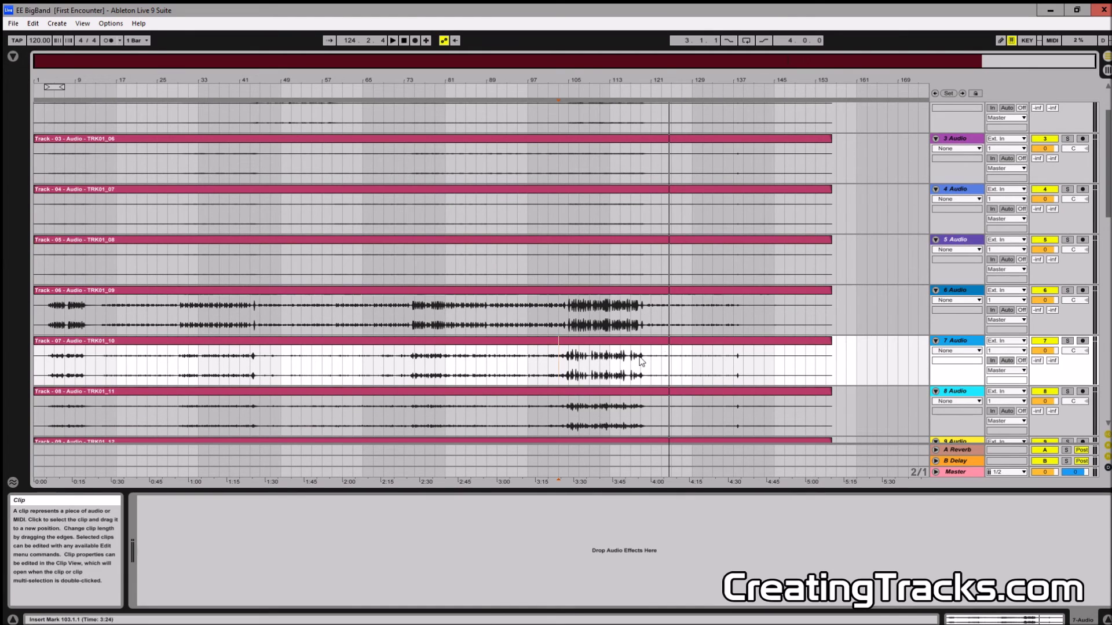
{"action": "scroll", "coordinate": [676, 327], "scroll_direction": "up", "scroll_amount": 2}
{"action": "scroll", "coordinate": [672, 326], "scroll_direction": "up", "scroll_amount": 1}
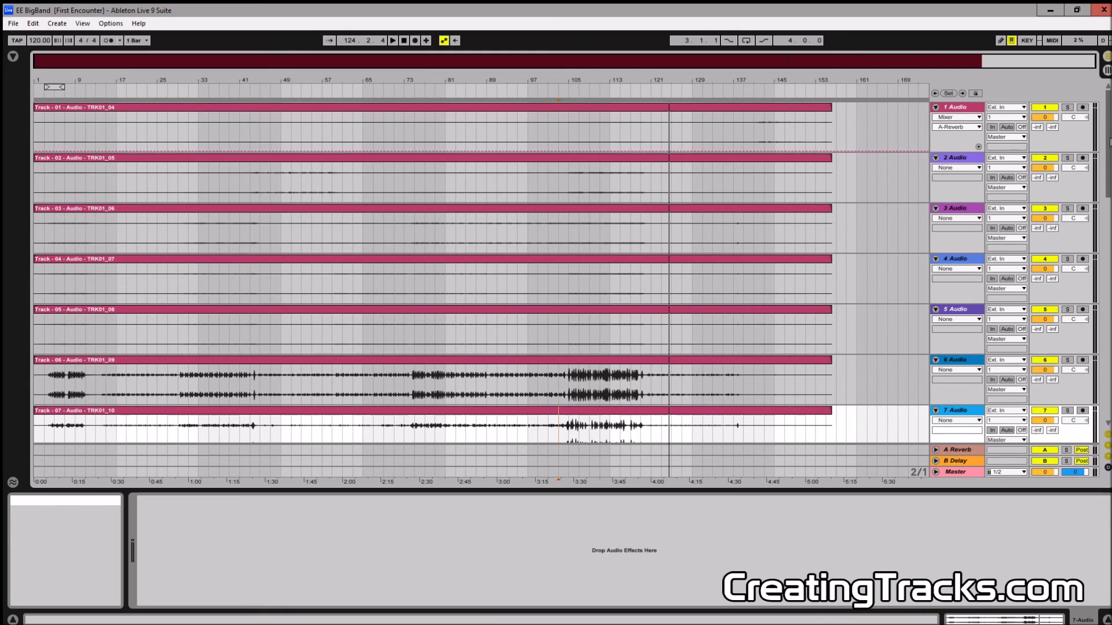
{"action": "mouse_move", "coordinate": [1107, 141]}
{"action": "left_mouse_down"}
{"action": "mouse_move", "coordinate": [1107, 348]}
{"action": "mouse_move", "coordinate": [1107, 159]}
{"action": "left_mouse_up"}
{"action": "scroll", "coordinate": [625, 246], "scroll_direction": "up", "scroll_amount": 1}
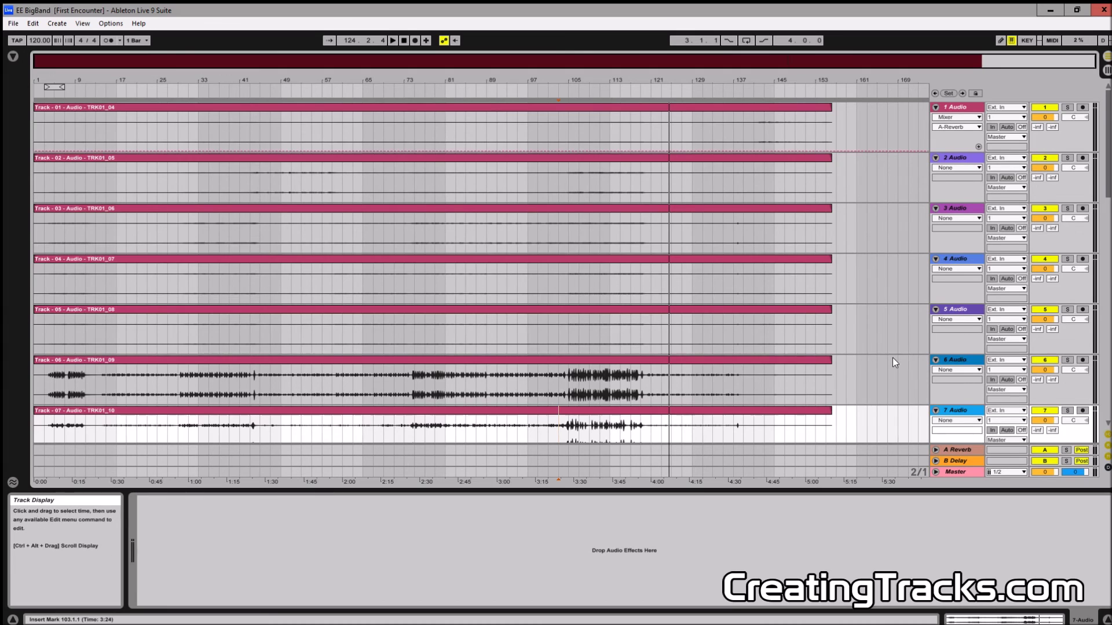
Audition track 3 in solo from 81.1.1, stop playback and turn its solo off
{"action": "scroll", "coordinate": [892, 357], "scroll_direction": "down", "scroll_amount": 4}
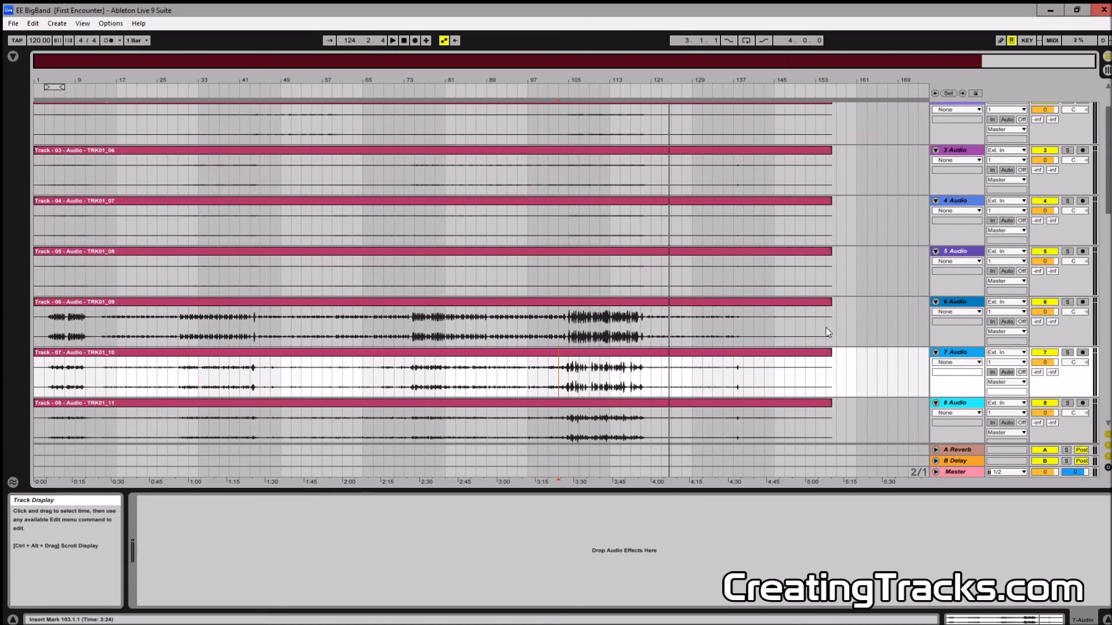
{"action": "left_click", "coordinate": [555, 279]}
{"action": "left_click", "coordinate": [567, 226]}
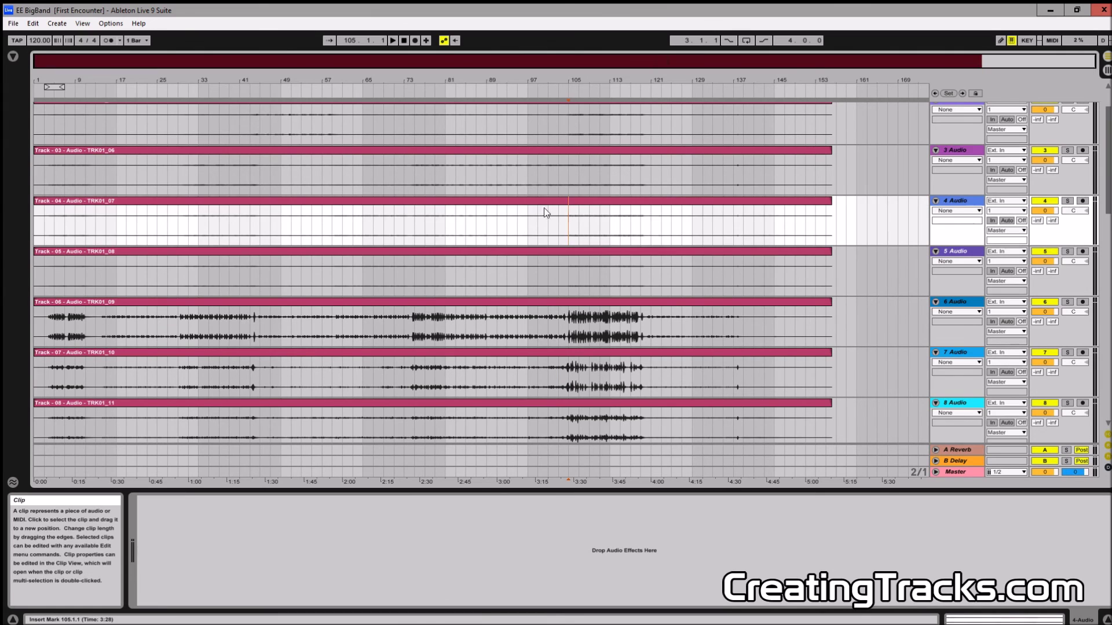
{"action": "left_click", "coordinate": [444, 173]}
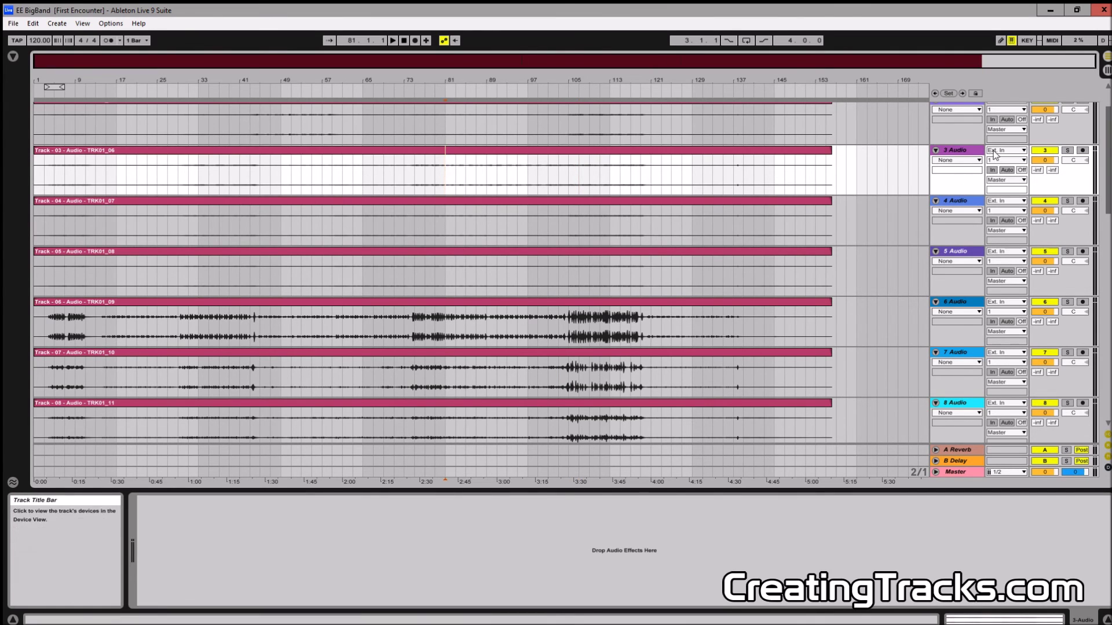
{"action": "left_click", "coordinate": [1067, 150]}
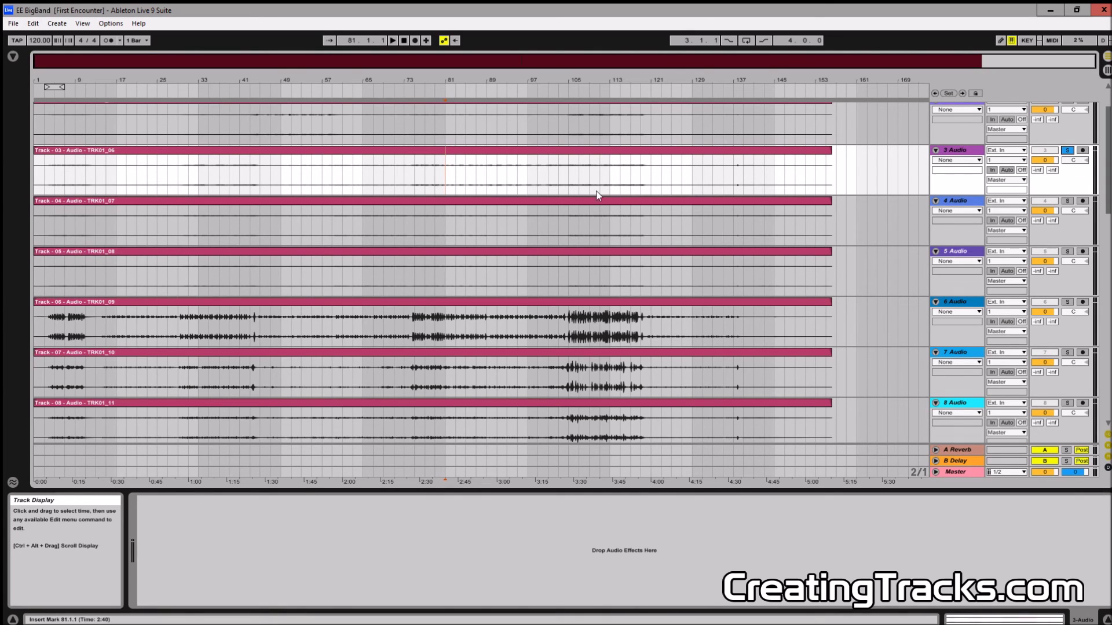
{"action": "key", "text": "space"}
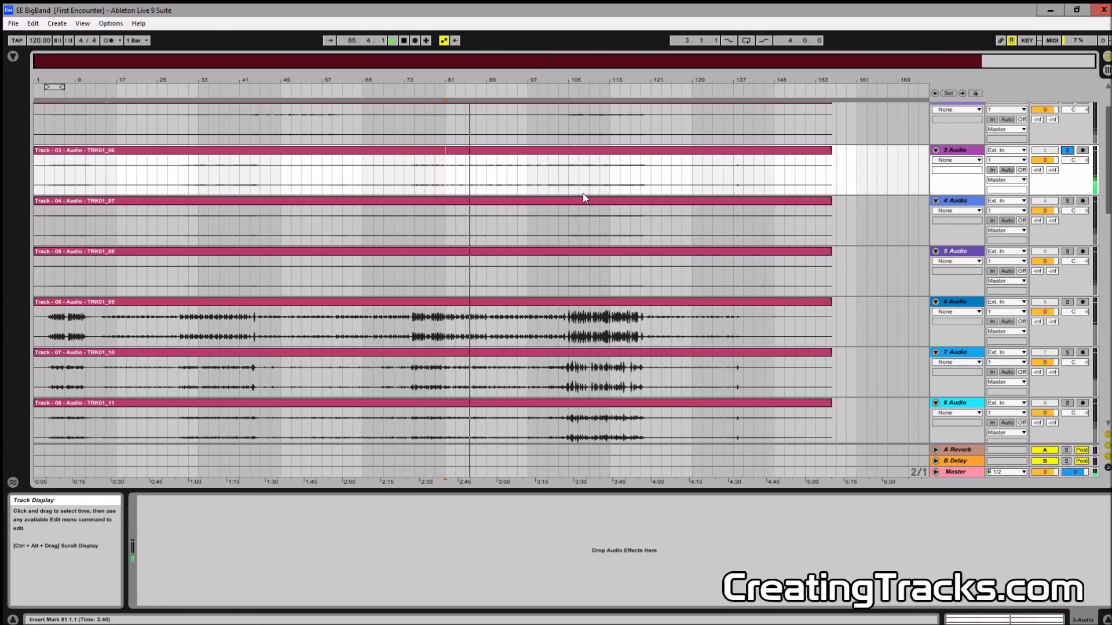
{"action": "left_click", "coordinate": [1068, 151]}
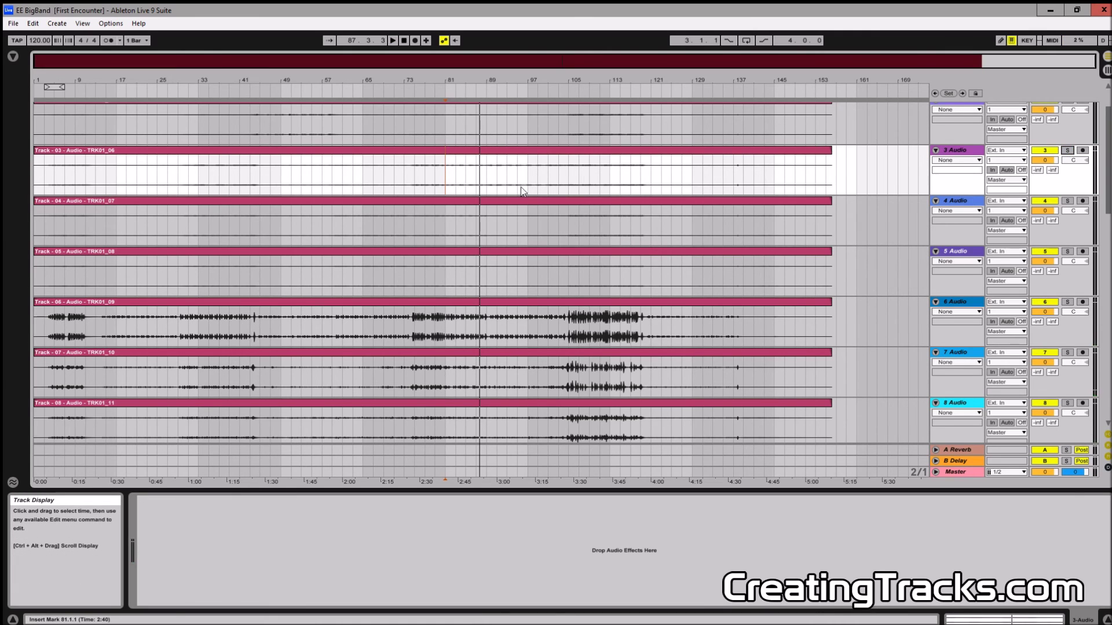
Audition track 4 in solo from 105.1.1, stop playback and turn its solo off
{"action": "scroll", "coordinate": [594, 196], "scroll_direction": "up", "scroll_amount": 3}
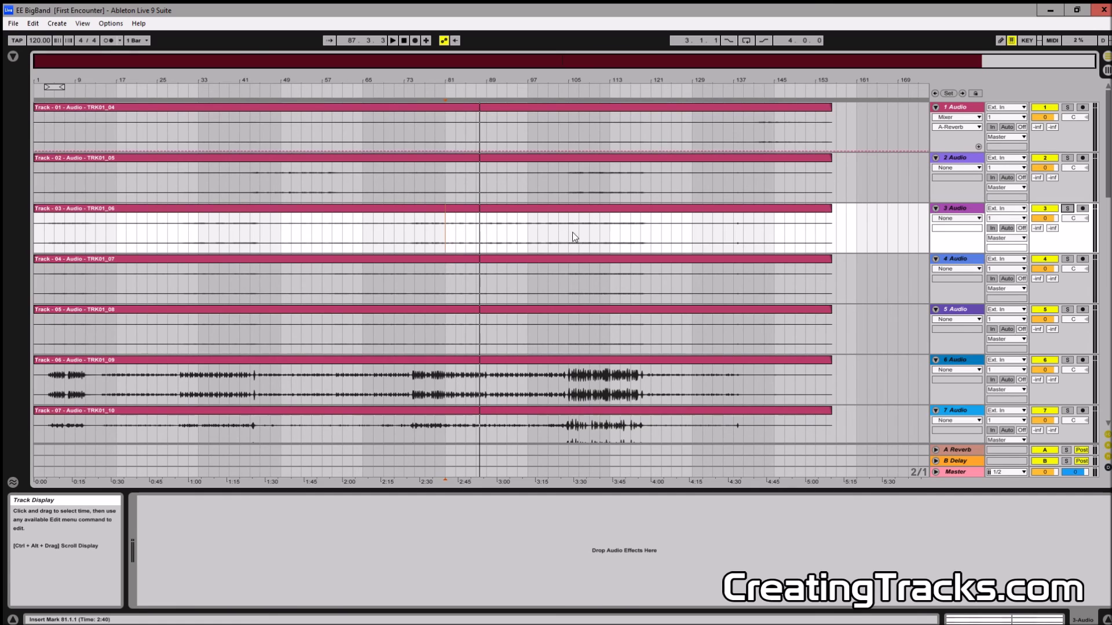
{"action": "left_click", "coordinate": [567, 279]}
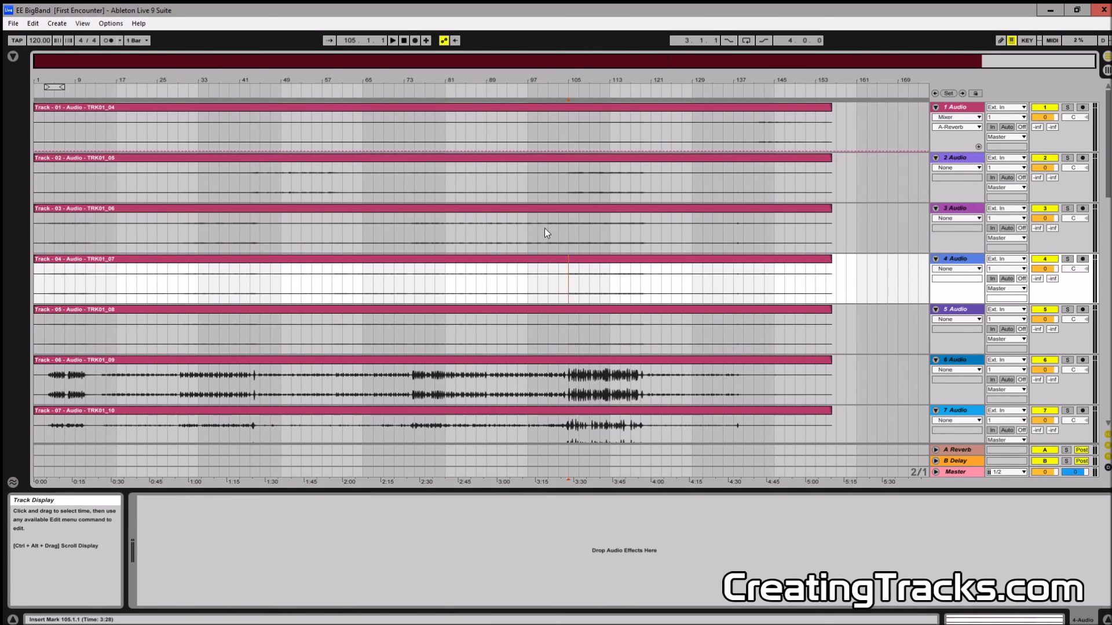
{"action": "scroll", "coordinate": [586, 245], "scroll_direction": "down", "scroll_amount": 2}
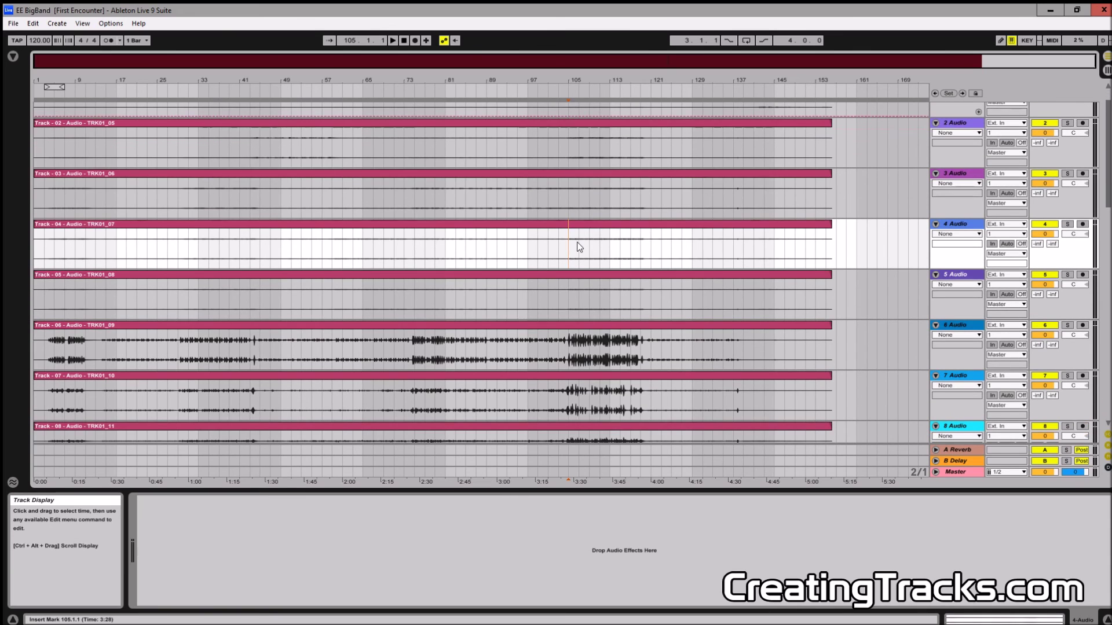
{"action": "left_click", "coordinate": [1067, 224]}
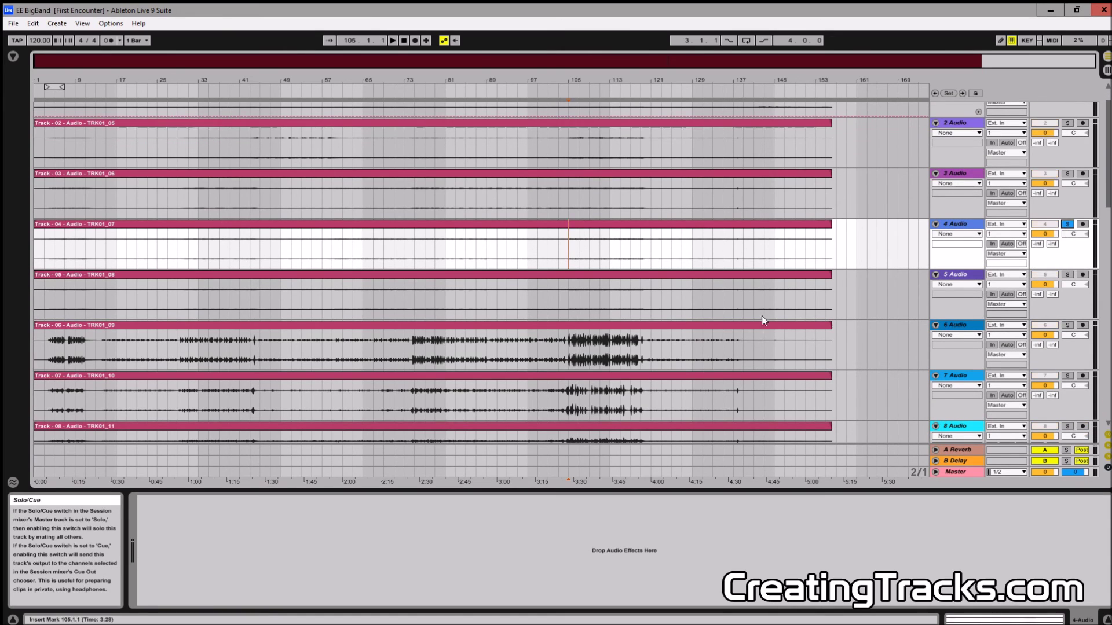
{"action": "key", "text": "space"}
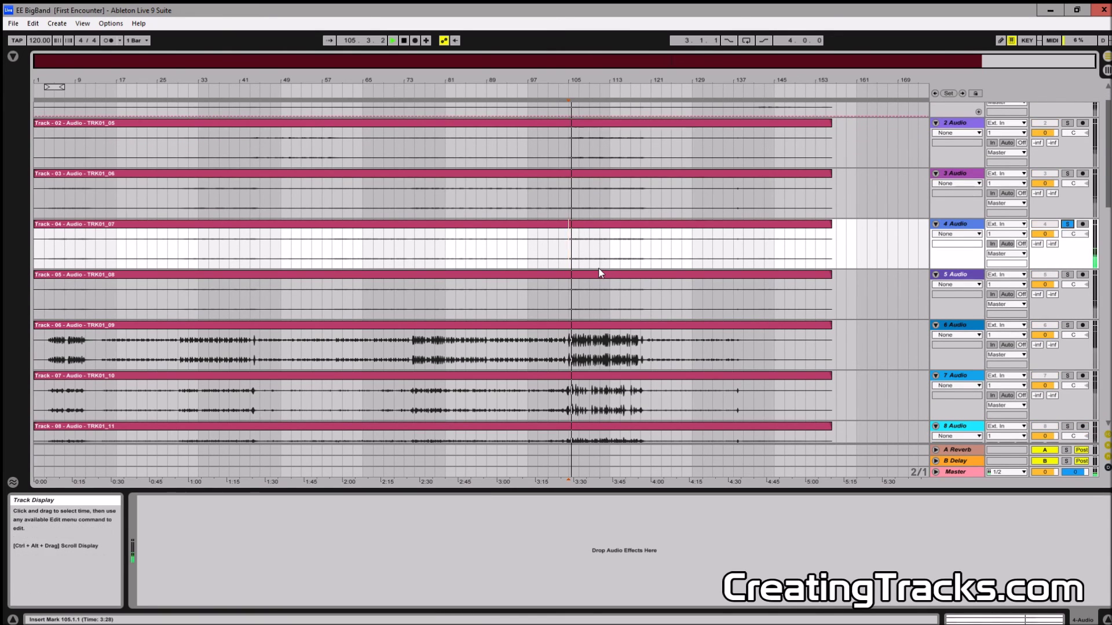
{"action": "scroll", "coordinate": [707, 260], "scroll_direction": "down", "scroll_amount": 1}
{"action": "scroll", "coordinate": [707, 261], "scroll_direction": "down", "scroll_amount": 2}
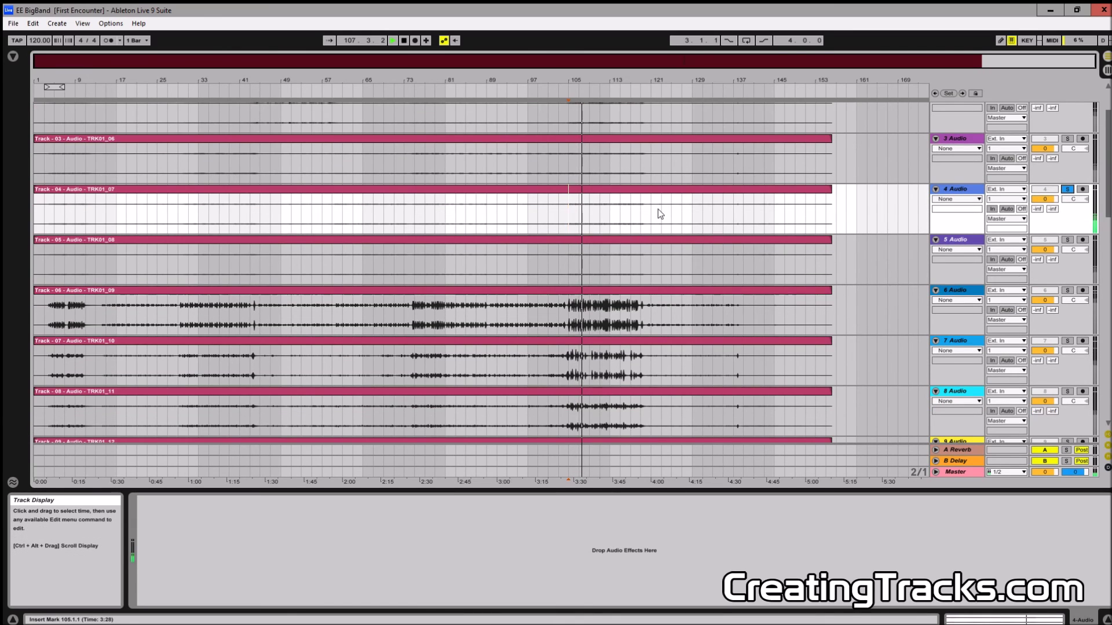
{"action": "key", "text": "space"}
{"action": "left_click", "coordinate": [1067, 189]}
Audition track 1 in solo from 107.1.1, stop playback and turn its solo off
{"action": "scroll", "coordinate": [708, 210], "scroll_direction": "up", "scroll_amount": 3}
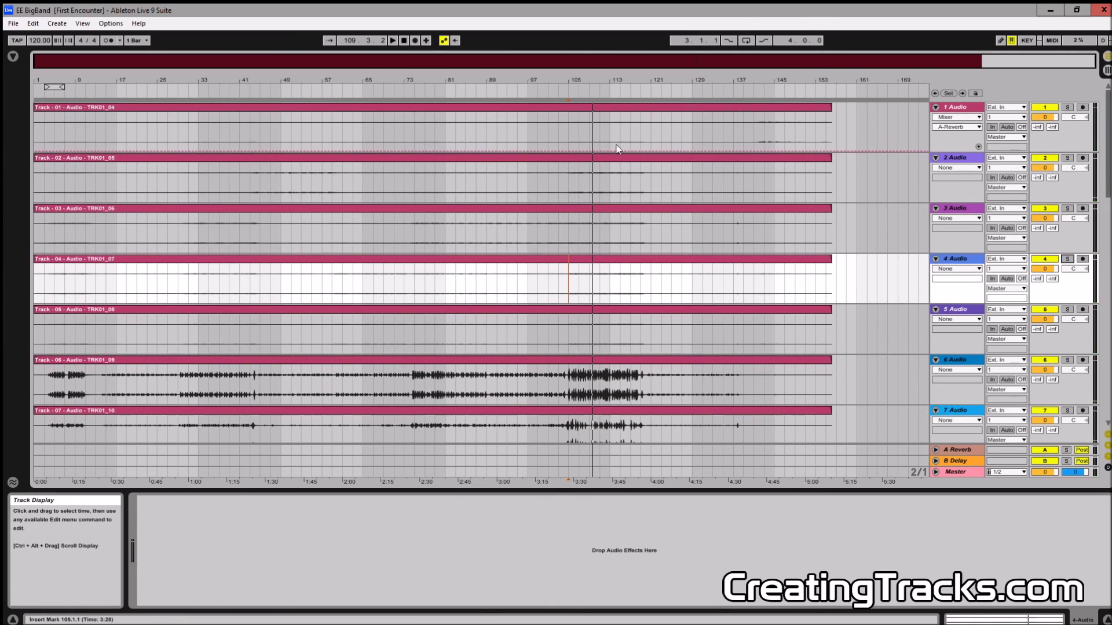
{"action": "left_click", "coordinate": [579, 127]}
{"action": "left_click", "coordinate": [1068, 109]}
{"action": "key", "text": "space"}
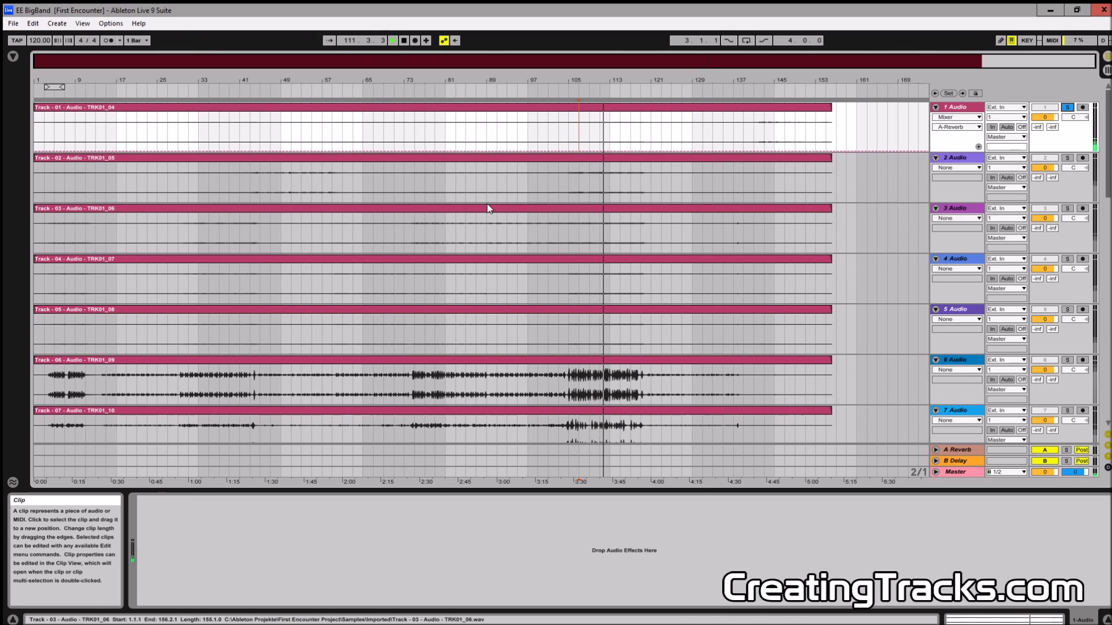
{"action": "key", "text": "space"}
{"action": "left_click", "coordinate": [1067, 108]}
Look down through the waveforms to track 19 and place the insert marker on track 15 at 111.1.1
{"action": "scroll", "coordinate": [707, 273], "scroll_direction": "down", "scroll_amount": 5}
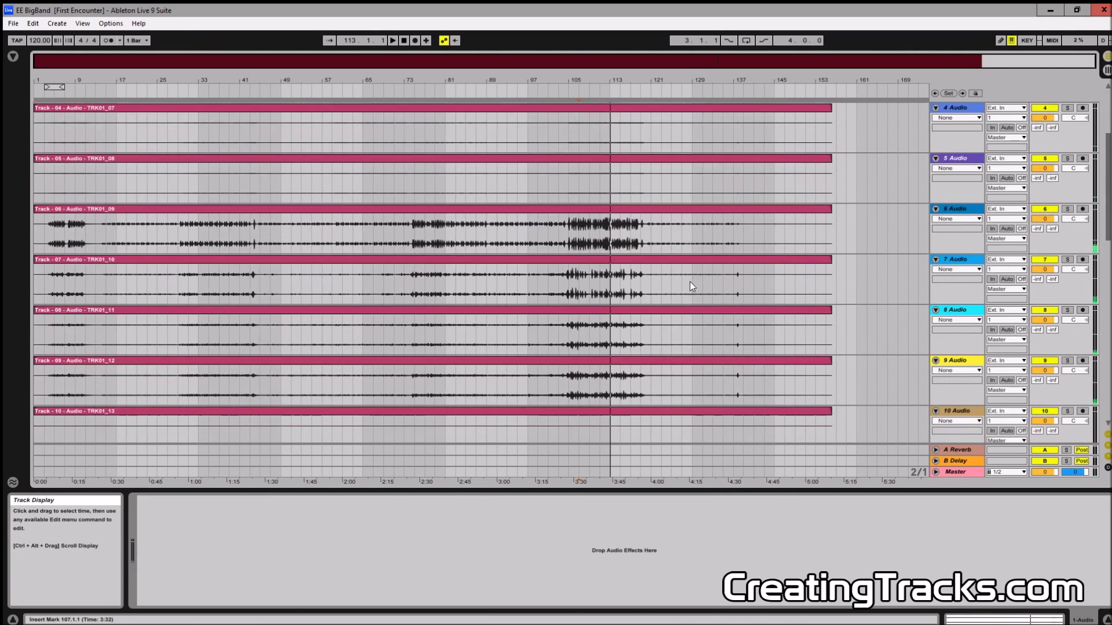
{"action": "scroll", "coordinate": [690, 282], "scroll_direction": "down", "scroll_amount": 6}
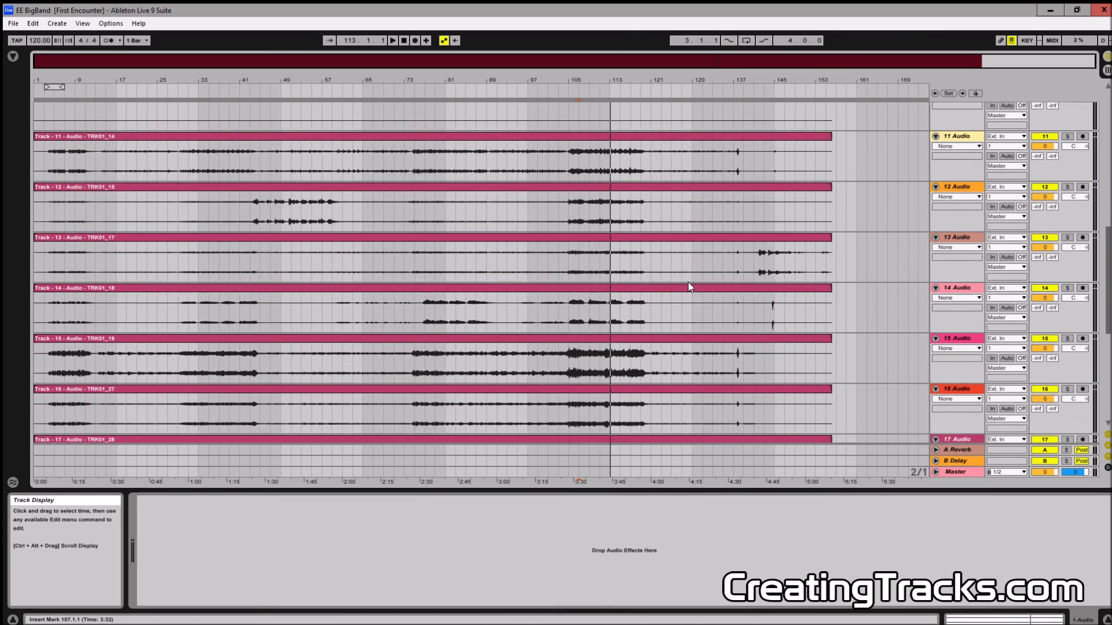
{"action": "scroll", "coordinate": [688, 285], "scroll_direction": "down", "scroll_amount": 2}
{"action": "left_click", "coordinate": [600, 223]}
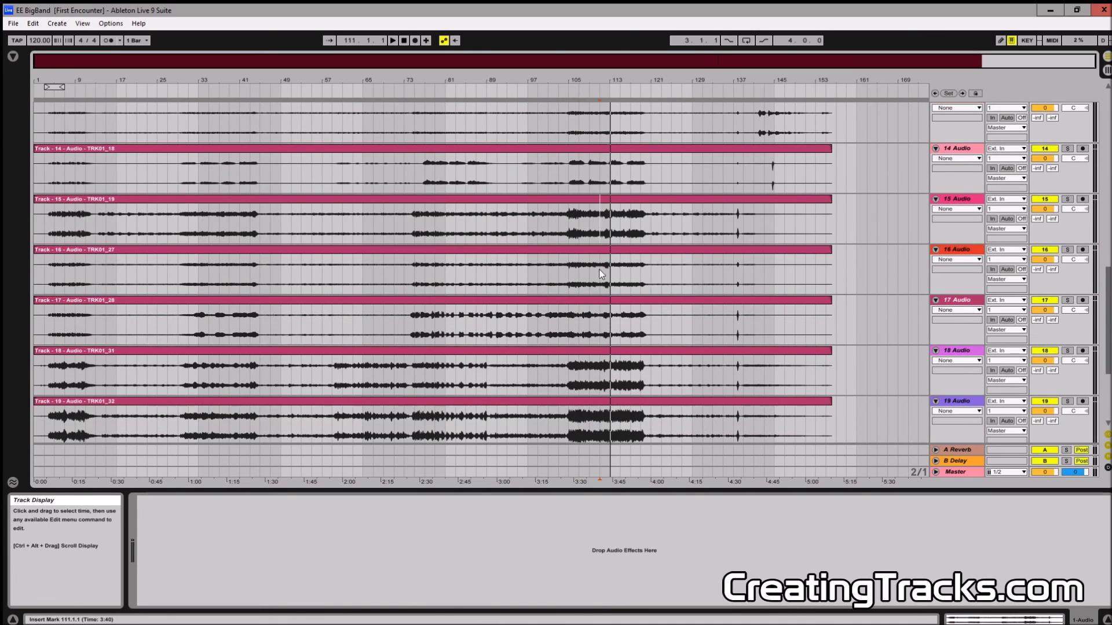